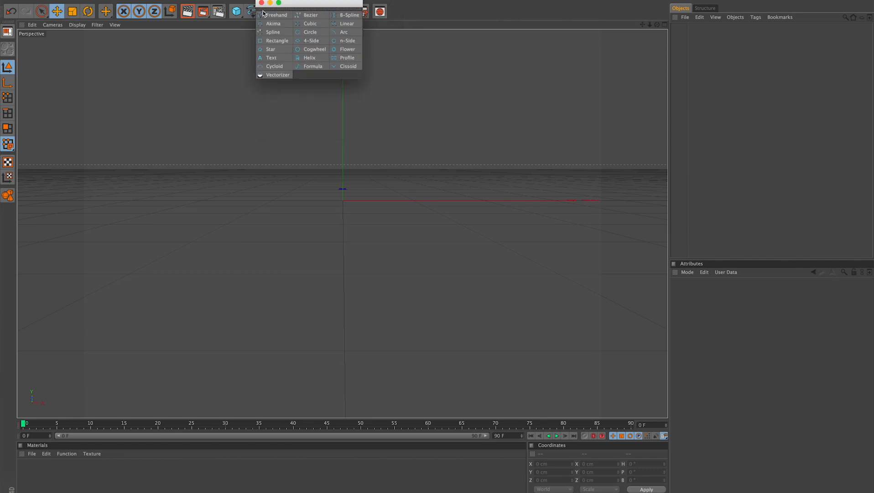
Step: Dock the spline tools palette beside the viewport and draw an open, winding Freehand spline in the Perspective view
drag(309, 10, 654, 84)
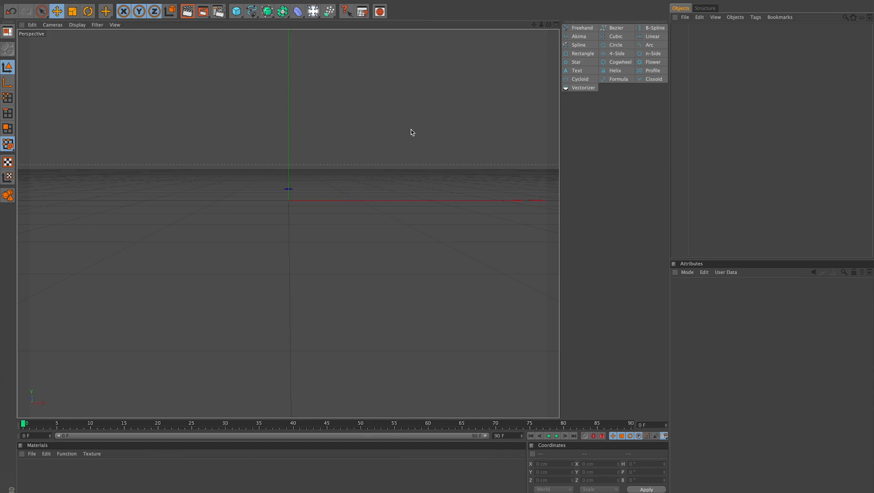
click(579, 30)
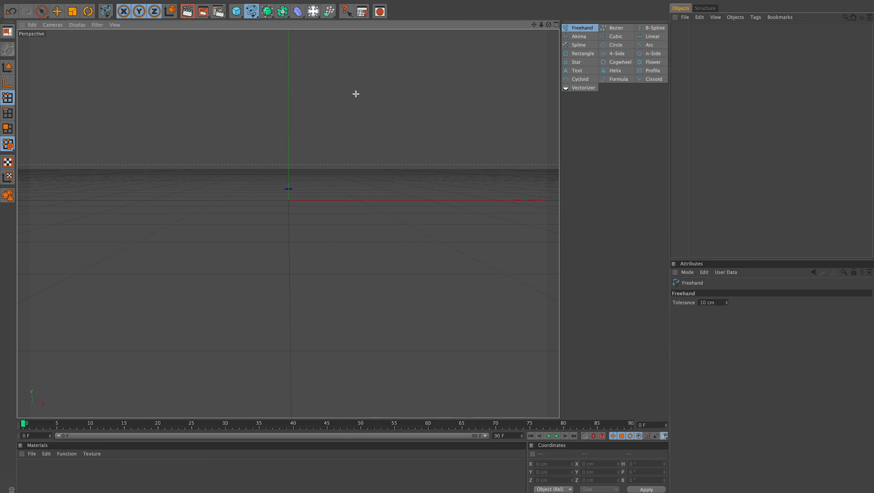
mouse_move(355, 92)
mouse_down()
mouse_move(221, 86)
mouse_move(332, 130)
mouse_move(129, 155)
mouse_move(197, 244)
mouse_move(312, 234)
mouse_up()
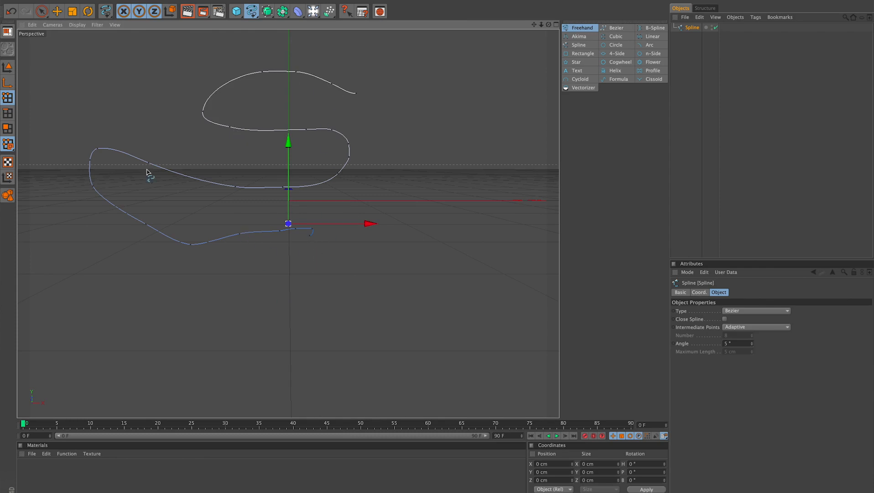
Step: Move the spline's upper end point along Z to about 26 cm and the upper-right bend point to about 37 cm
click(55, 16)
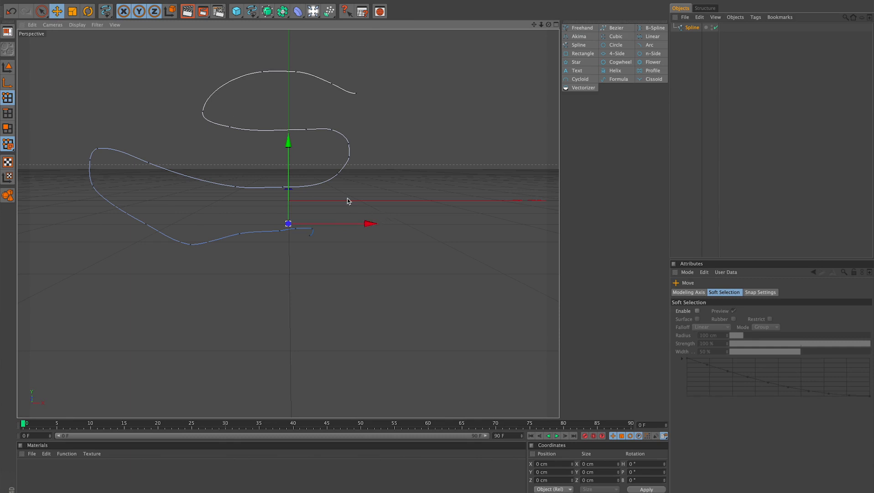
click(332, 130)
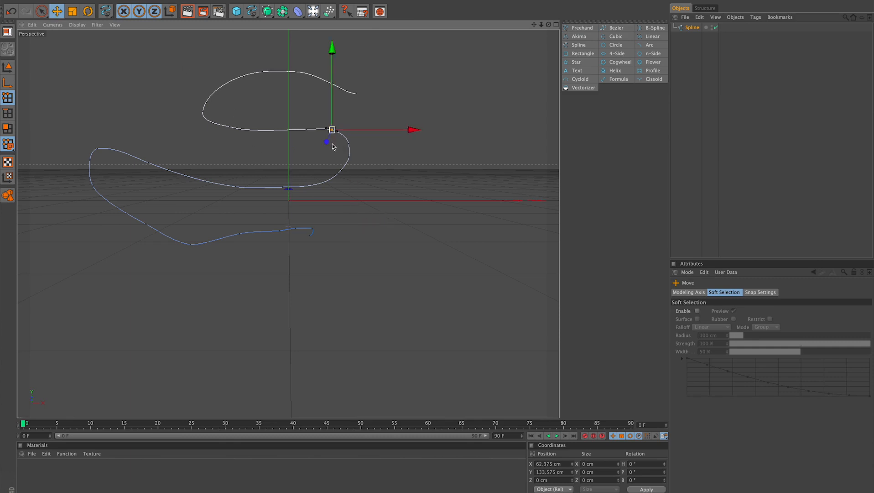
drag(326, 142, 302, 143)
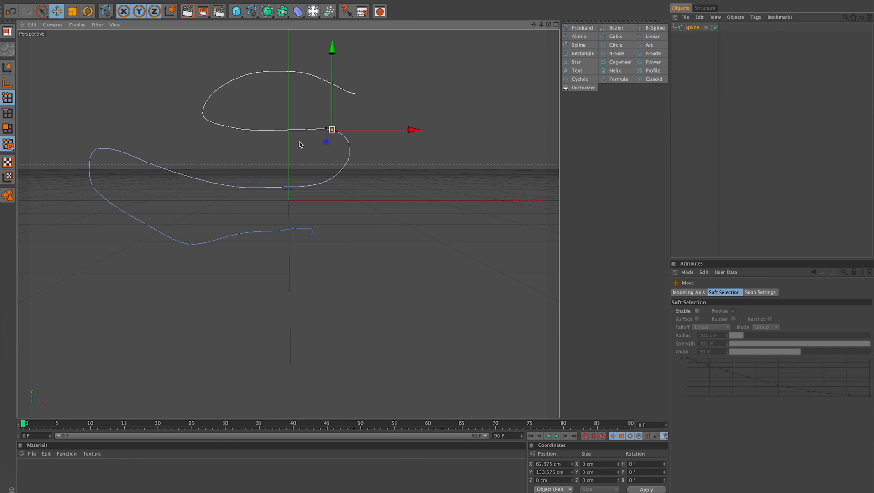
click(357, 94)
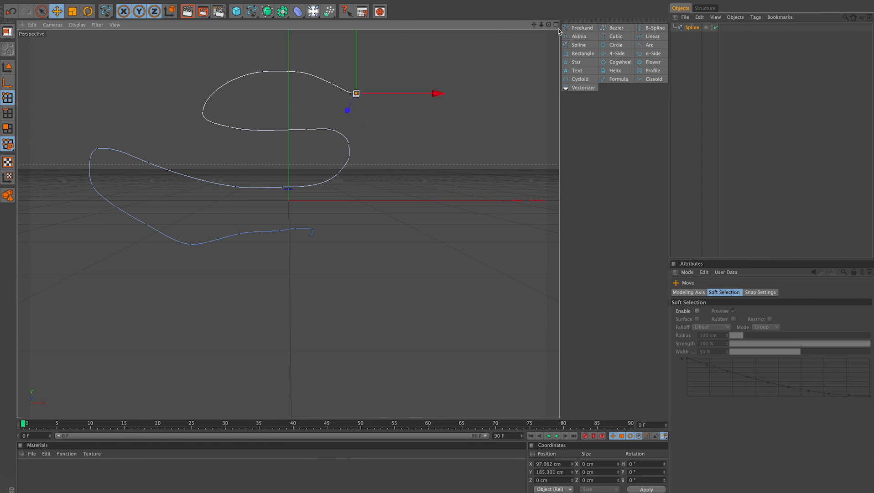
drag(549, 25, 438, 47)
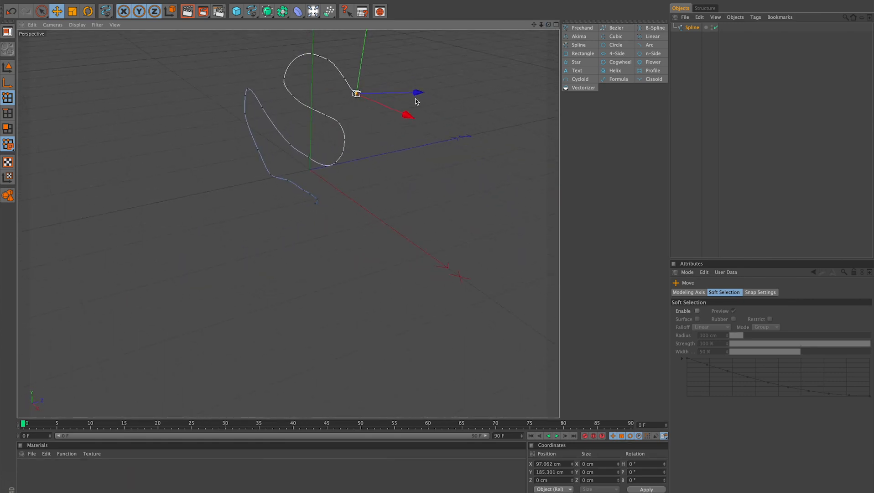
mouse_move(418, 93)
mouse_down()
mouse_move(471, 91)
mouse_move(234, 93)
mouse_move(416, 97)
mouse_up()
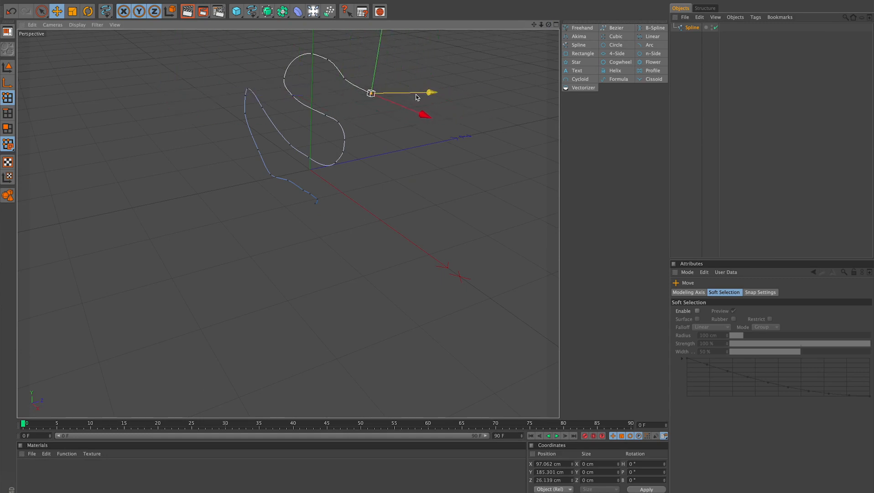
click(338, 122)
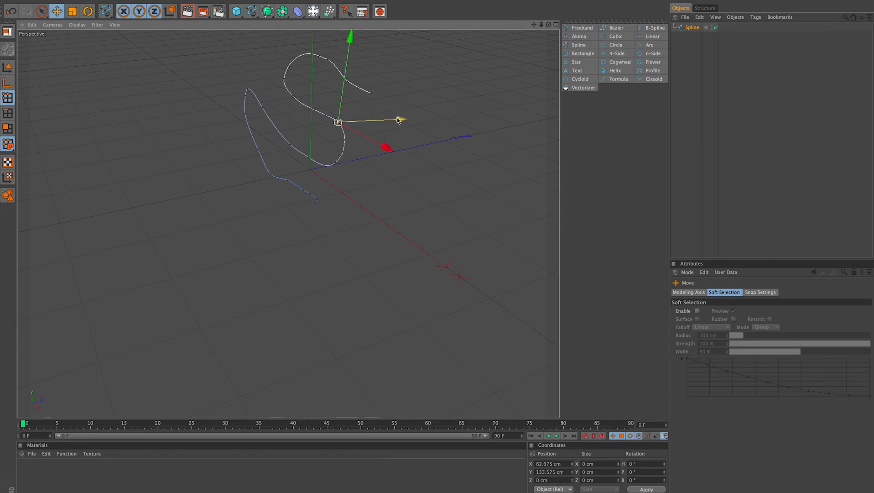
mouse_move(398, 120)
mouse_down()
mouse_move(280, 121)
mouse_move(413, 120)
mouse_move(403, 119)
mouse_up()
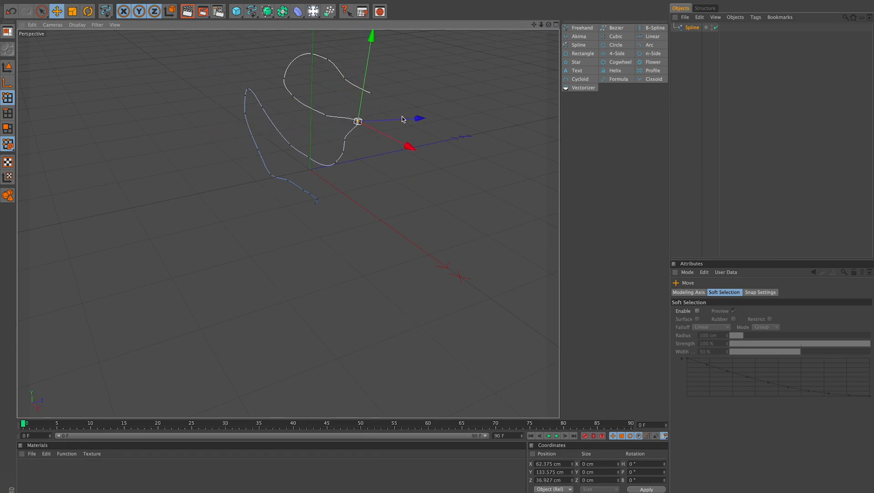
Step: Switch to the four-view layout and undo the depth moves of the freehand spline's points
click(616, 28)
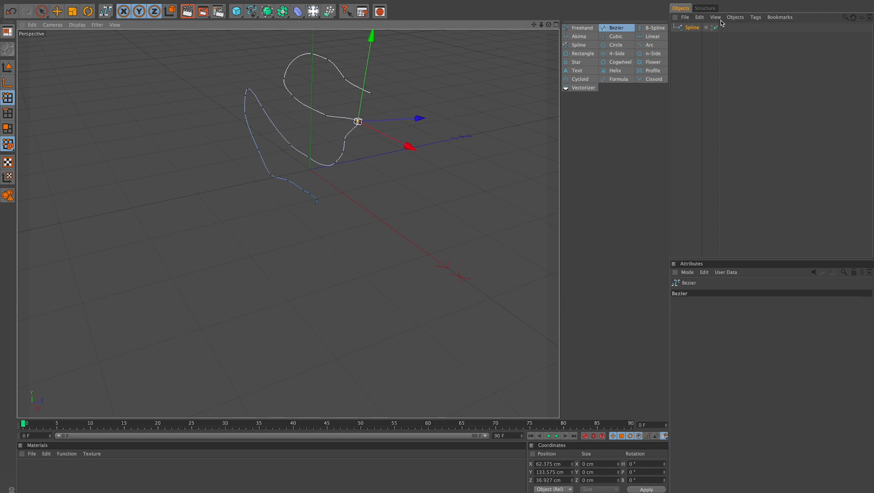
click(692, 29)
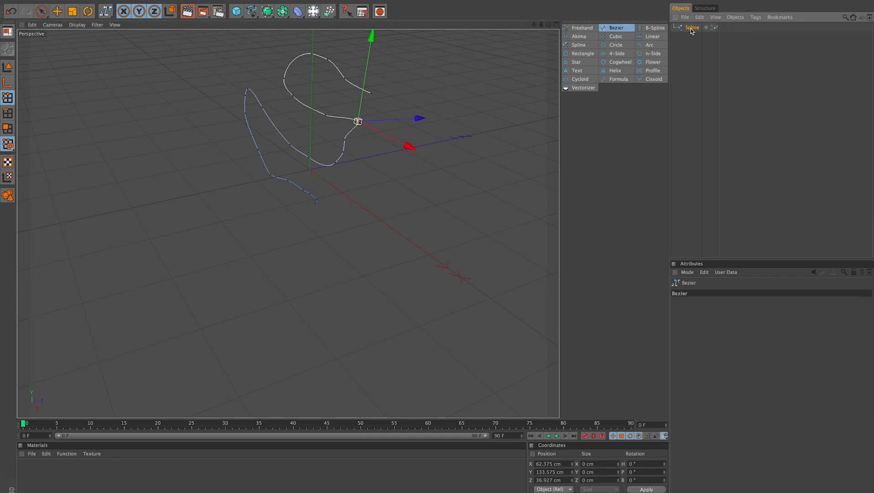
click(556, 26)
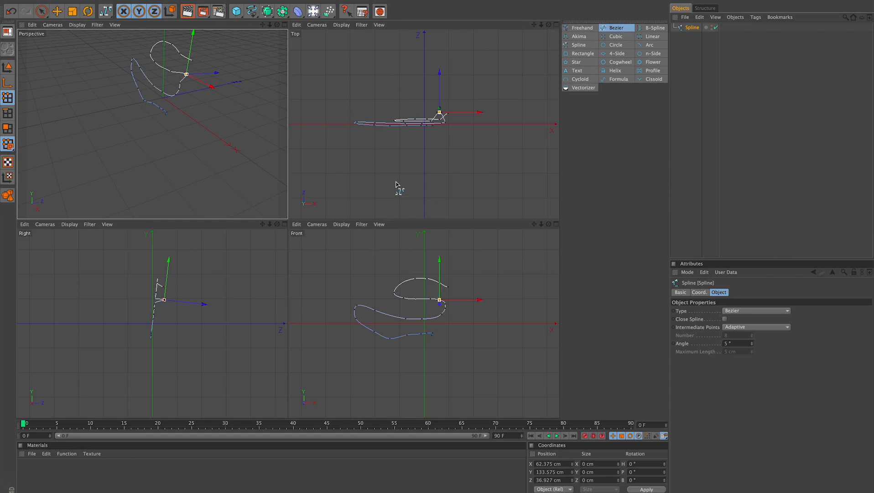
key(super+z)
key(super+z)
key(super+z)
key(super+z)
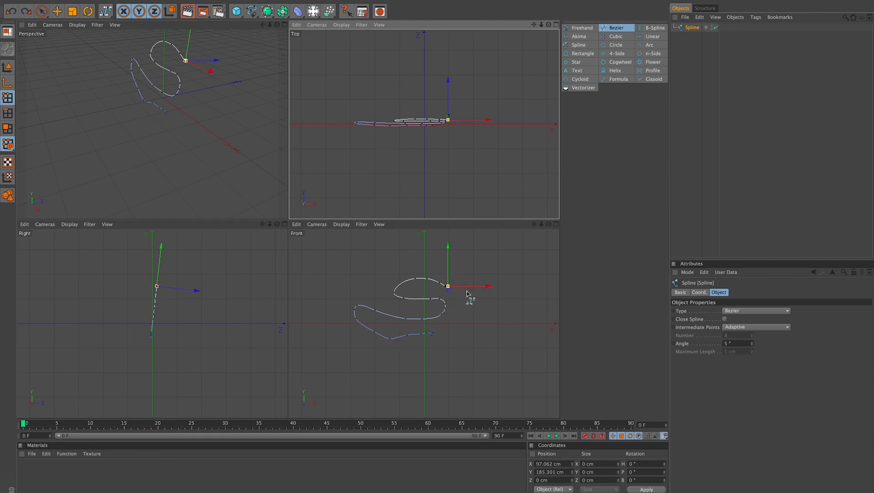
Step: Move the freehand spline's upper end point to about X 252 cm and Z 181 cm using the Front and Top views
drag(448, 286, 488, 288)
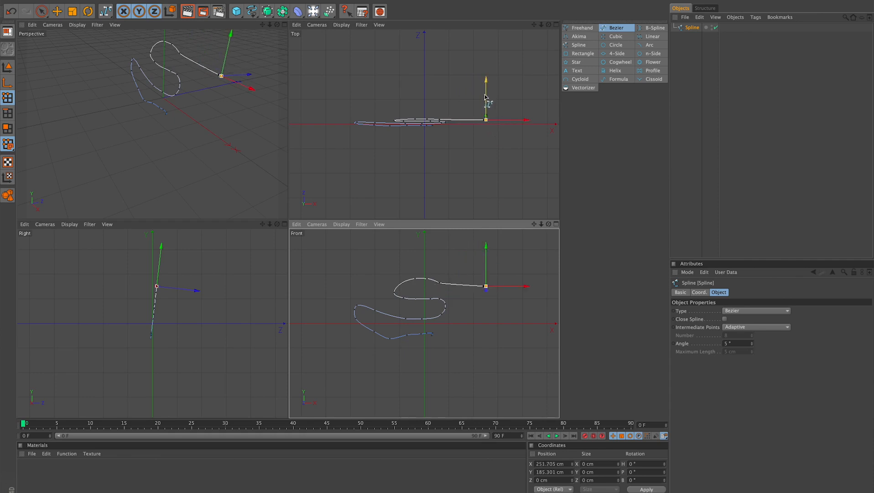
drag(486, 81, 486, 36)
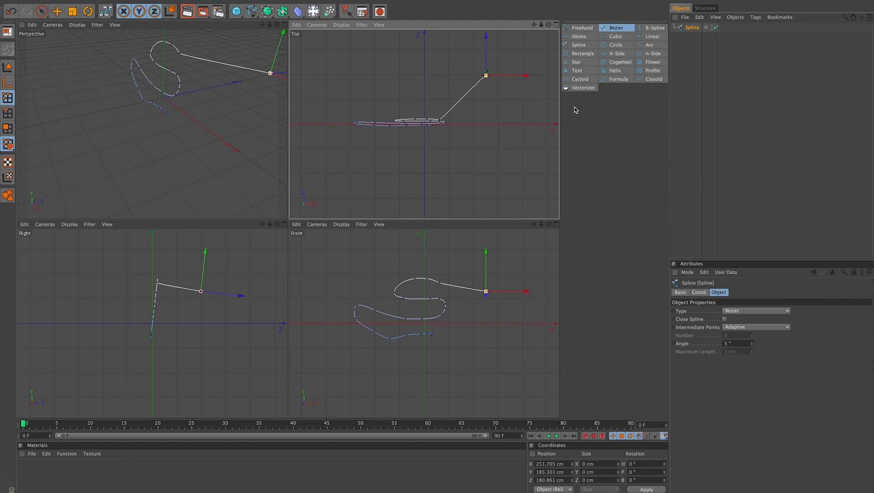
Step: Replace the freehand spline with a four-point S-shaped Bezier spline drawn in the Front view, starting at about X 301 cm, Y 301 cm
click(577, 28)
key(Delete)
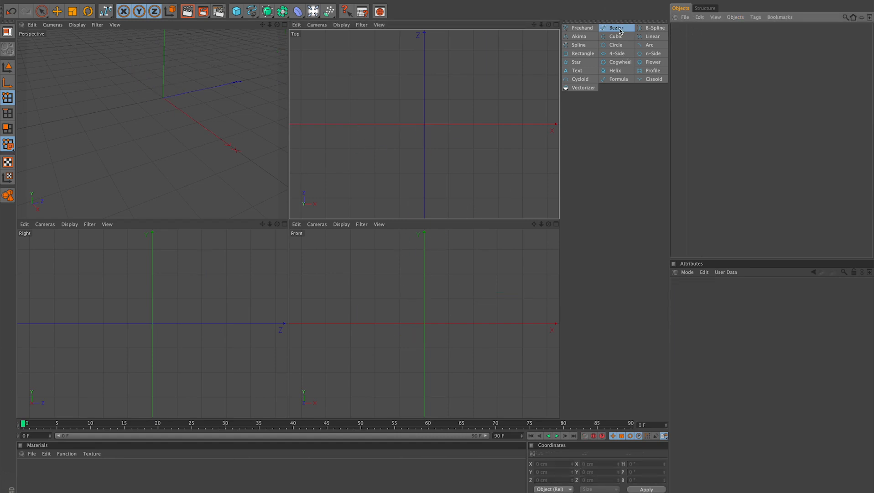
click(498, 249)
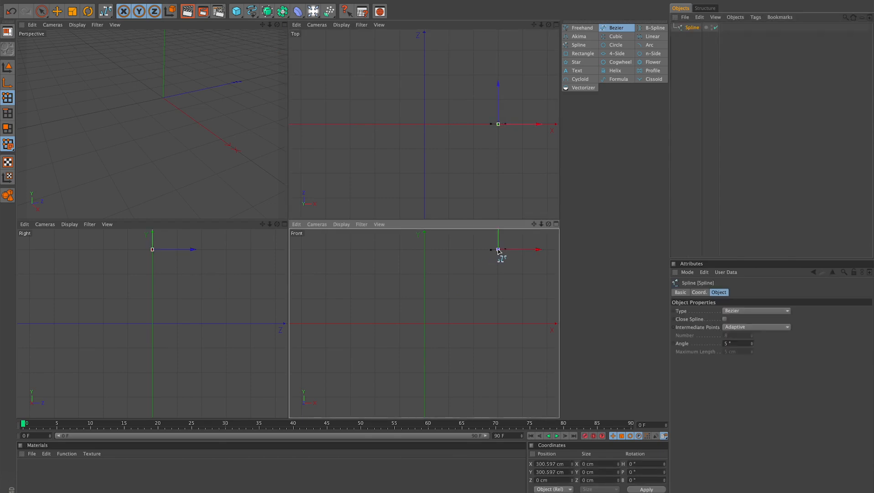
click(414, 273)
drag(414, 273, 418, 304)
drag(498, 319, 492, 342)
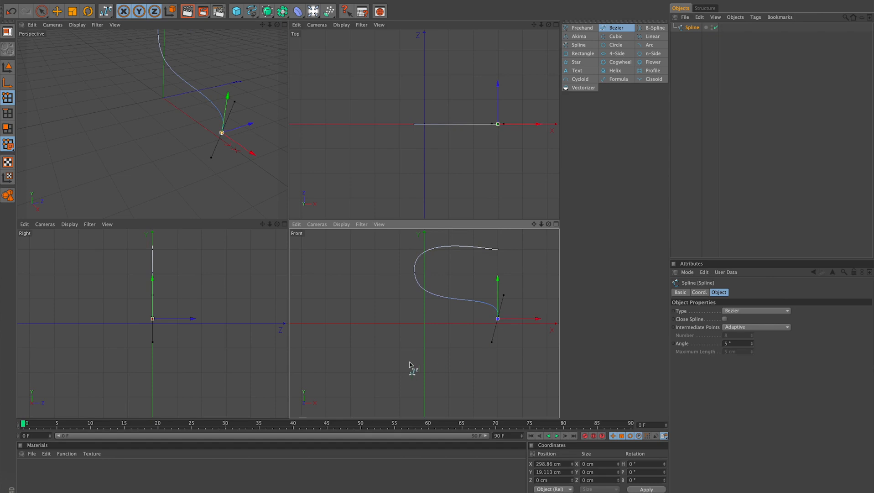
drag(393, 356, 413, 386)
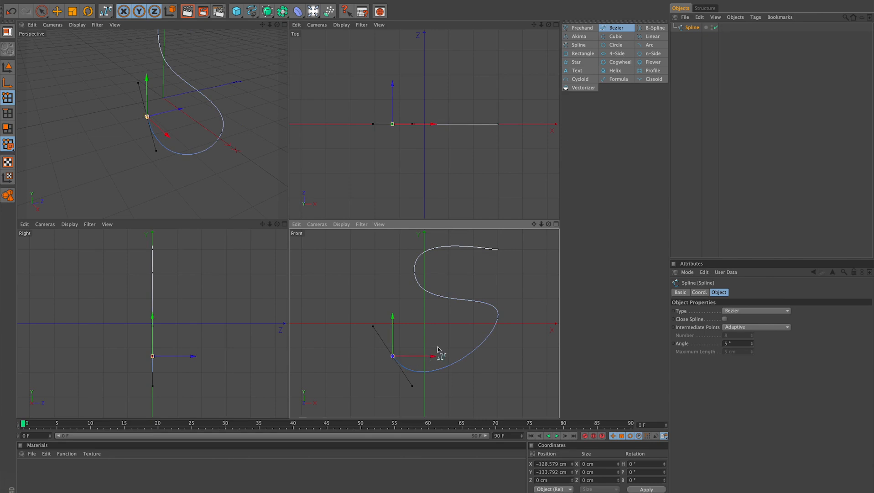
Step: Apply Break Segment at the Bezier spline's lower end point and undo it
right_click(393, 356)
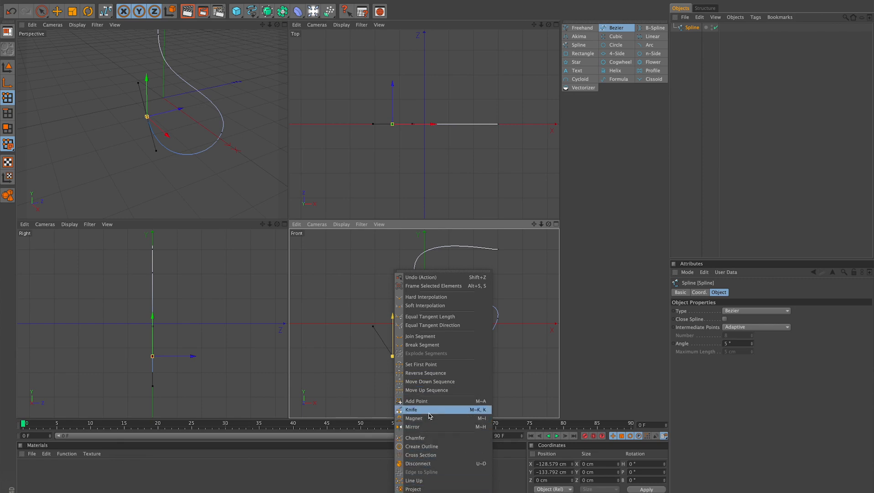
click(430, 346)
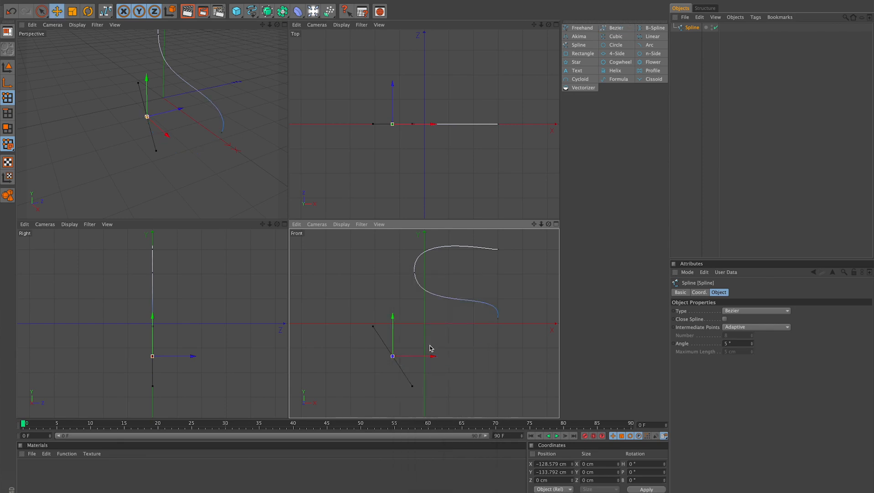
key(ctrl+z)
Step: Move the lower end point to about X -103 cm, Y -115 cm and lengthen its tangent toward the lower right
drag(408, 357, 434, 359)
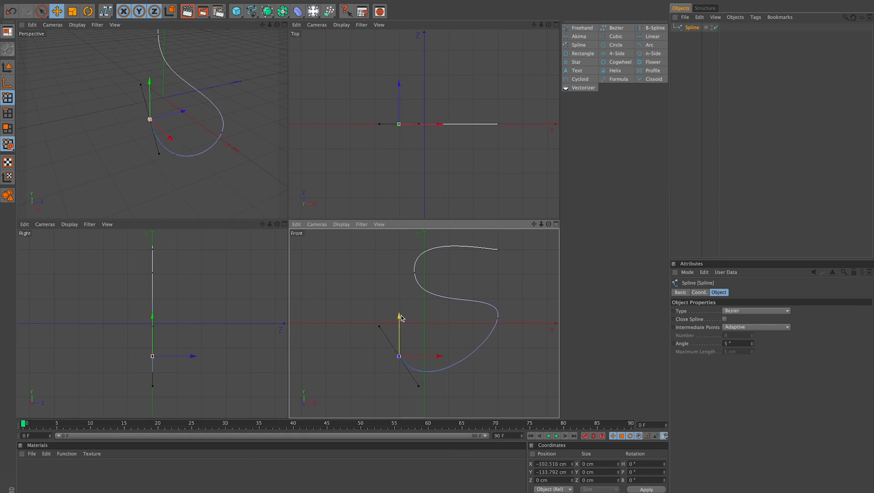
mouse_move(399, 320)
mouse_down()
mouse_move(399, 343)
mouse_move(399, 316)
mouse_up()
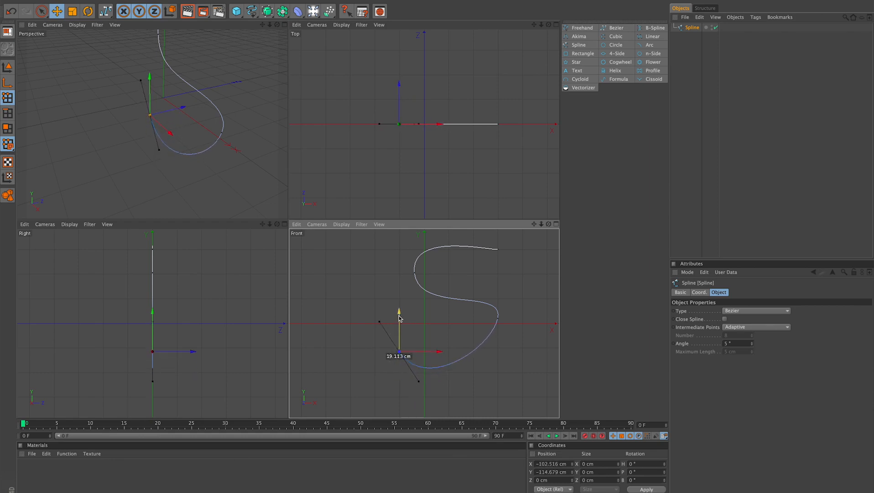
drag(420, 385, 453, 385)
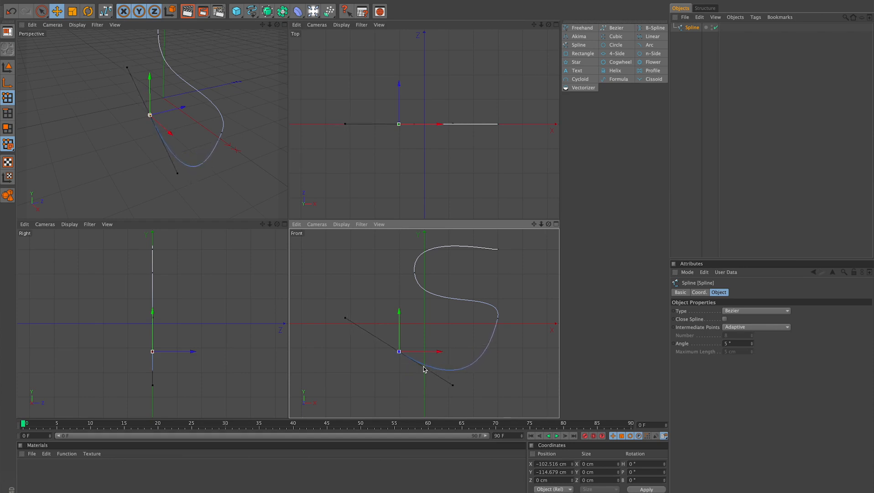
Step: Reshape the tangents of the upper end point and the right bend point to round out the S curve in the Front view
click(498, 250)
drag(499, 249, 492, 252)
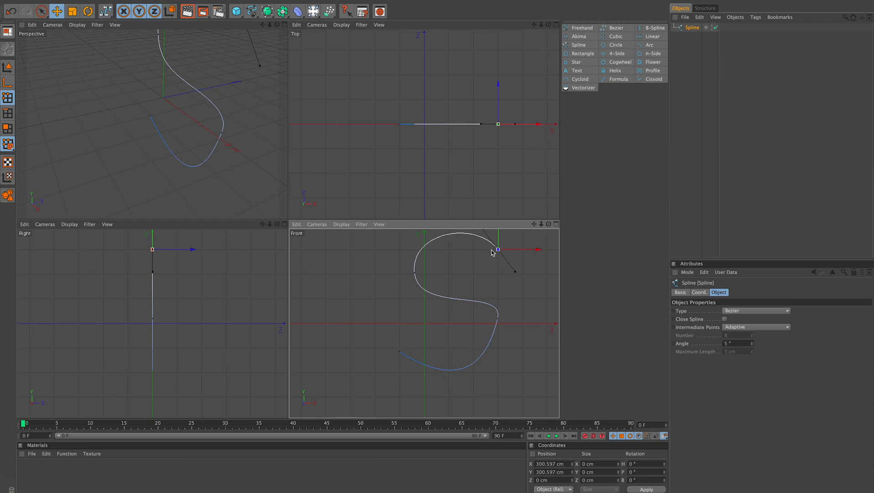
click(498, 318)
drag(494, 347, 500, 359)
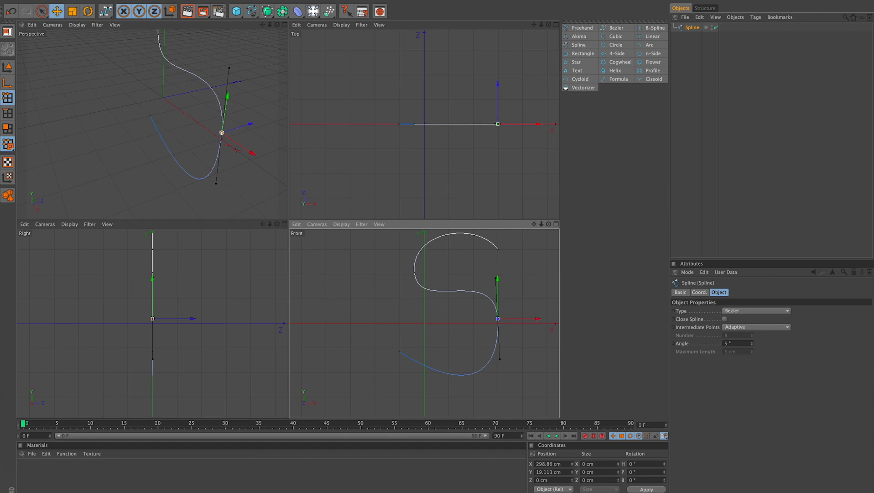
drag(500, 359, 504, 342)
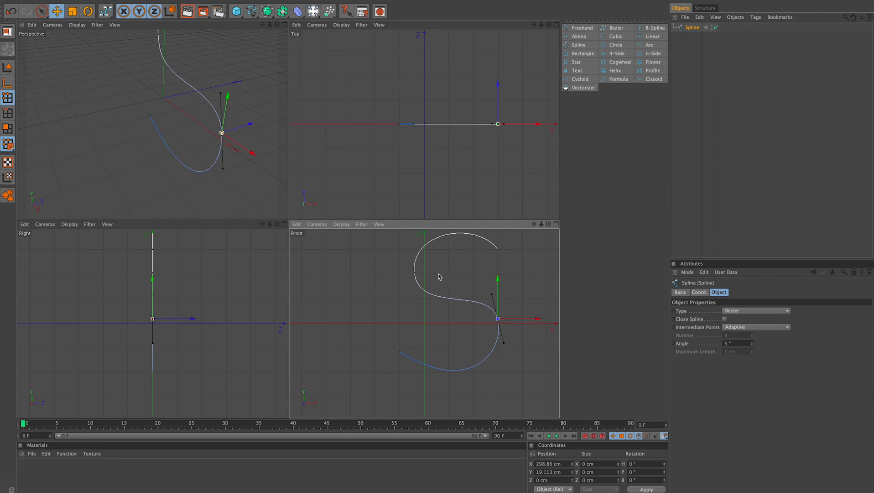
Step: Move the left bend point to about X -10 cm, Y 177 cm and the right one to about X 314 cm, Y 7 cm, tilting its tangent
mouse_move(414, 273)
mouse_down()
mouse_move(433, 282)
mouse_move(422, 279)
mouse_up()
click(415, 273)
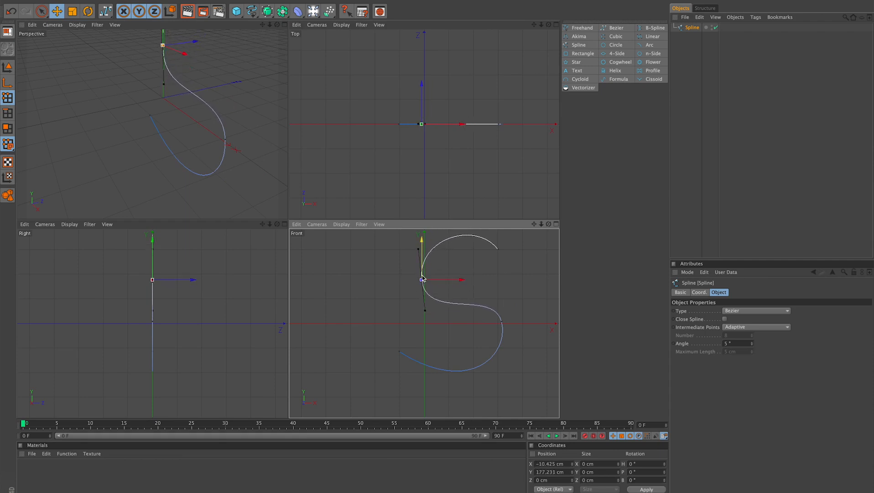
click(502, 322)
drag(507, 346, 516, 347)
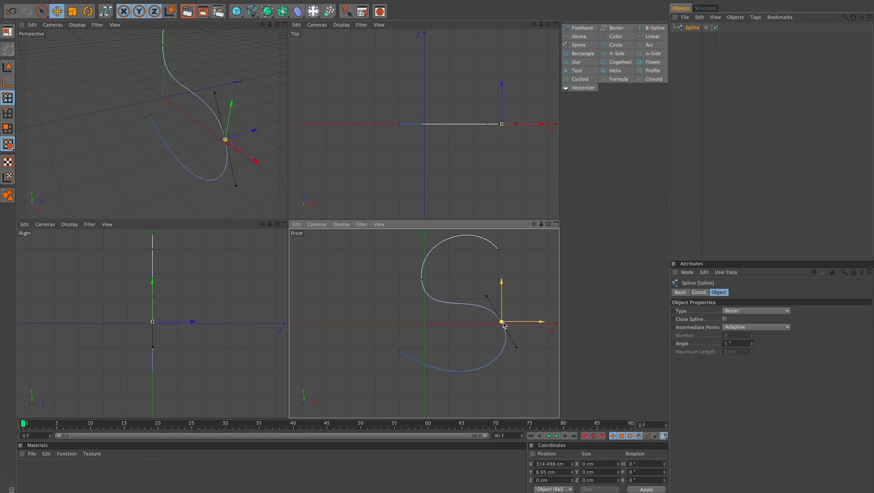
Step: Move the right bend point along Z to about 99 cm in the Top view and inspect the curve in Perspective
click(502, 89)
mouse_move(501, 89)
mouse_down()
mouse_move(501, 62)
mouse_move(501, 88)
mouse_up()
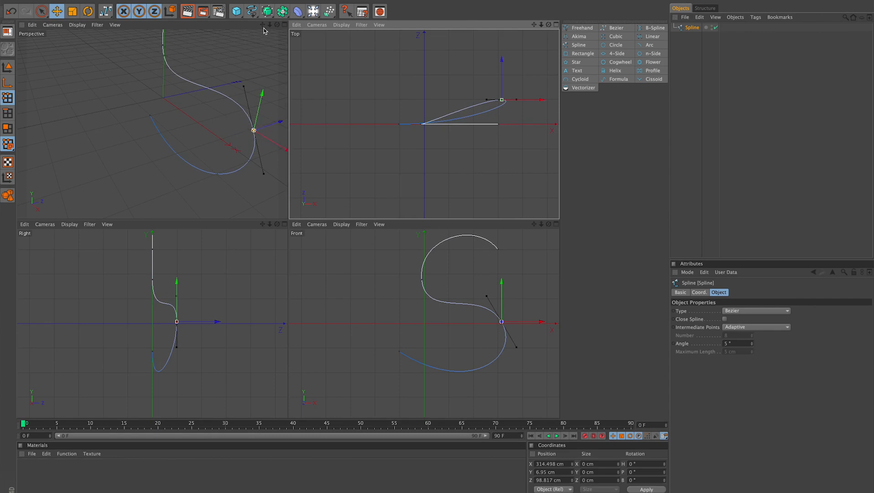
drag(263, 27, 227, 74)
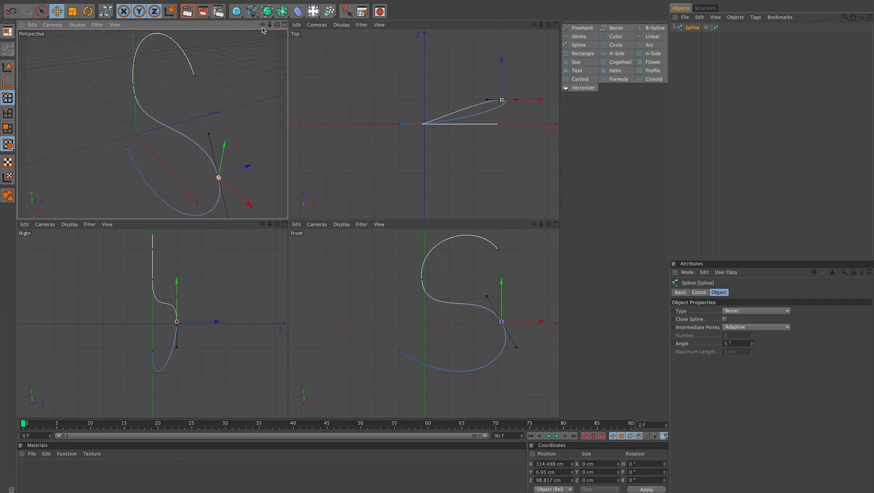
drag(277, 24, 217, 10)
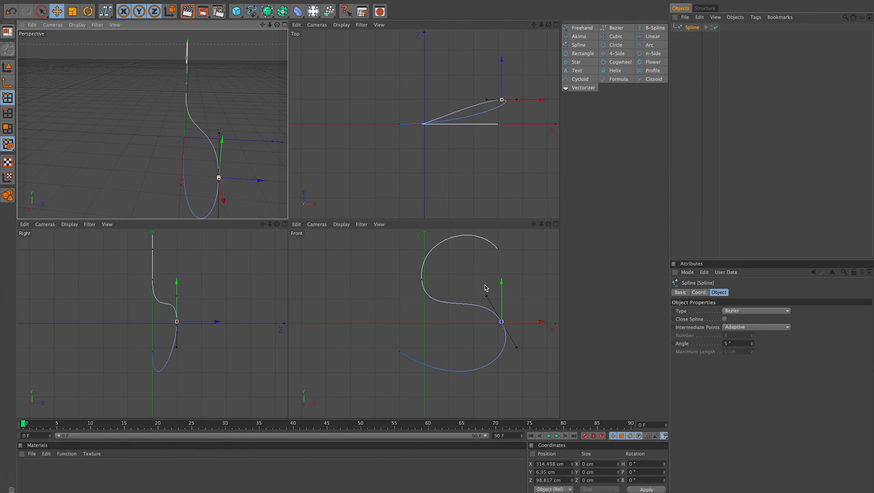
Step: Delete the Bezier spline from the scene
click(691, 28)
key(Delete)
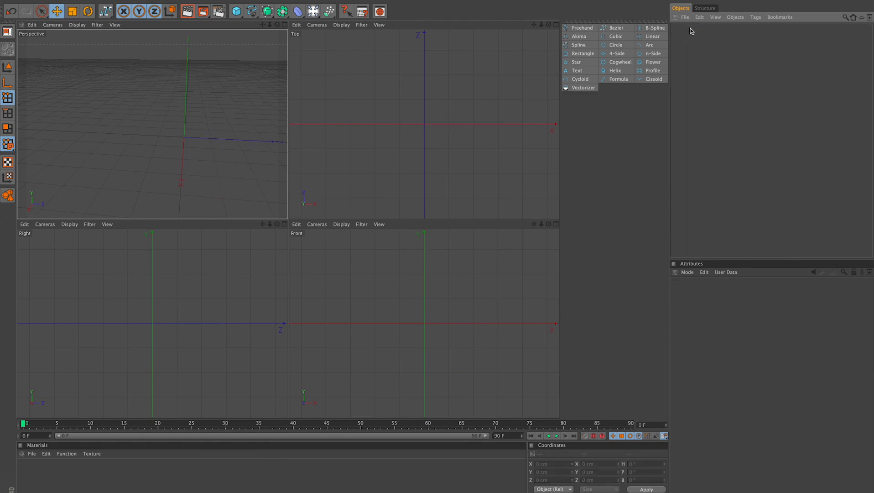
Step: Draw a four-point B-Spline S curve in the Front view, from about X 304 cm, Y 299 cm to about X 99 cm, Y -210 cm
click(653, 28)
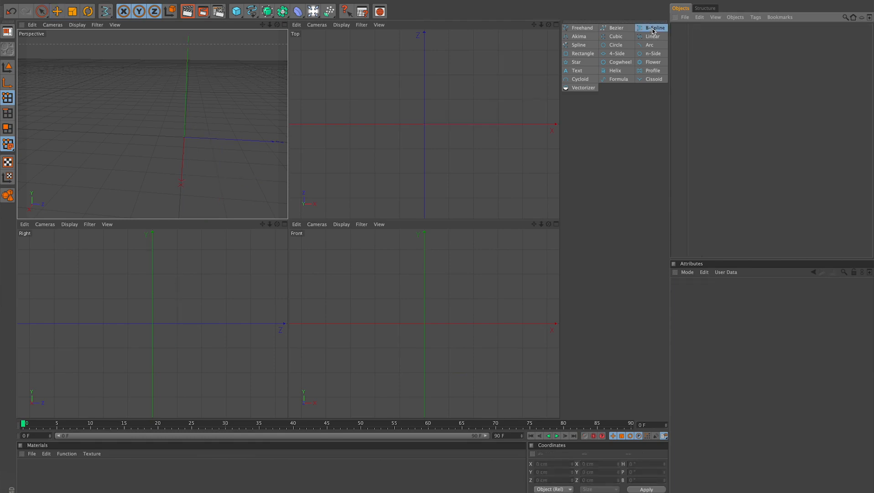
click(499, 252)
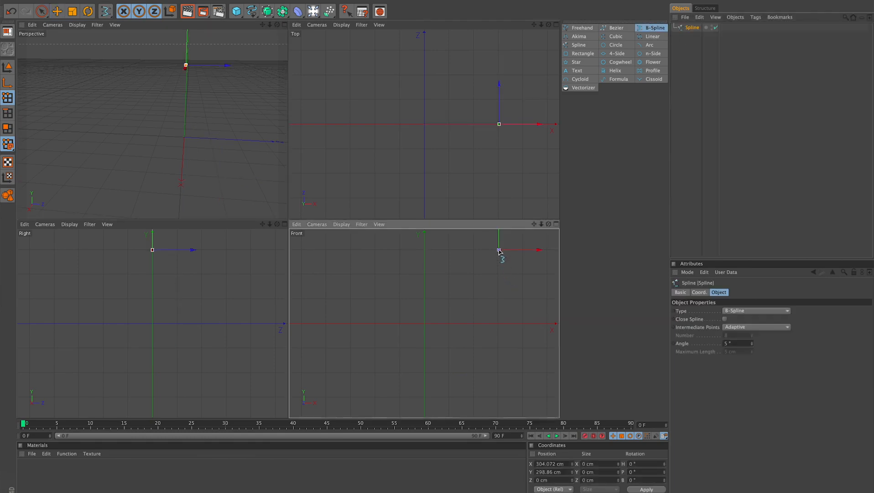
click(419, 269)
drag(419, 269, 419, 277)
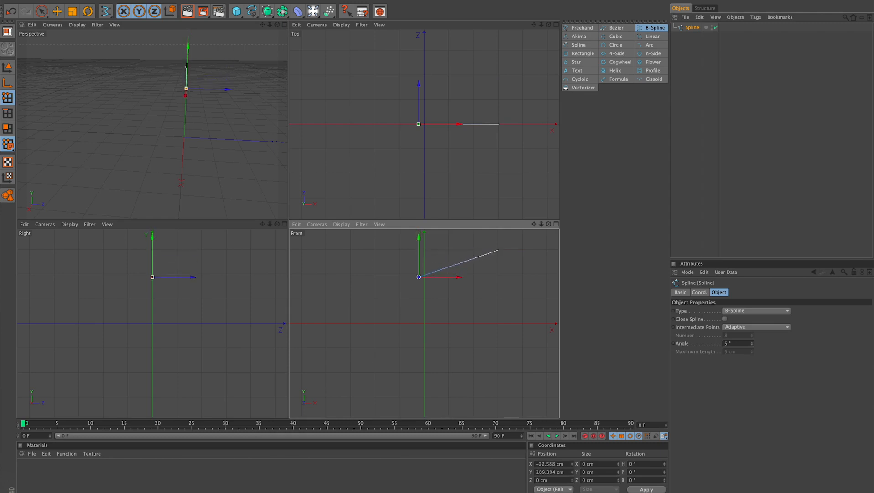
click(499, 324)
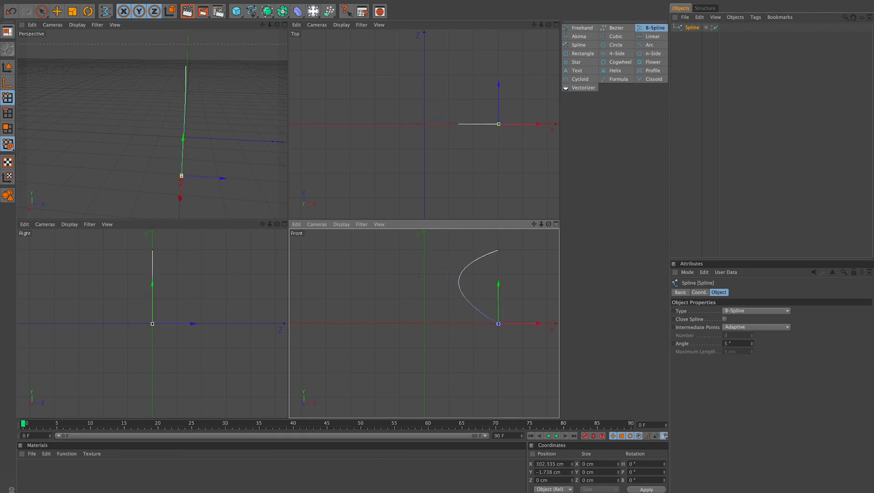
click(449, 375)
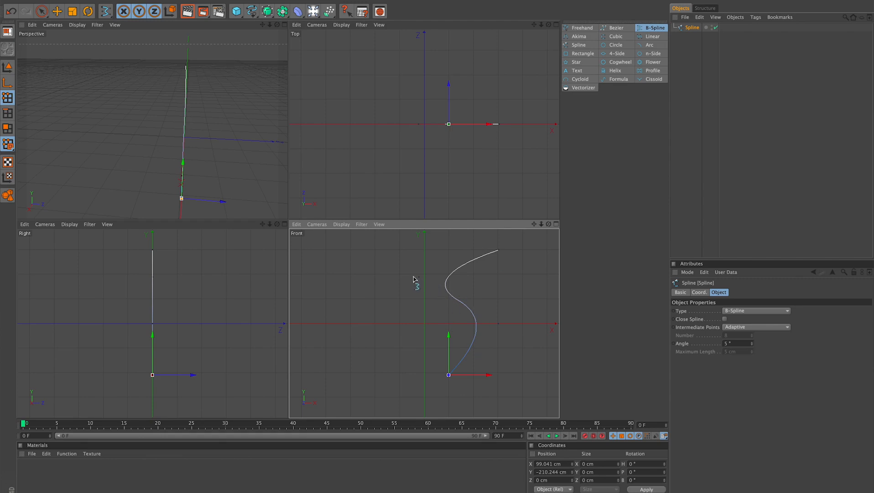
click(498, 323)
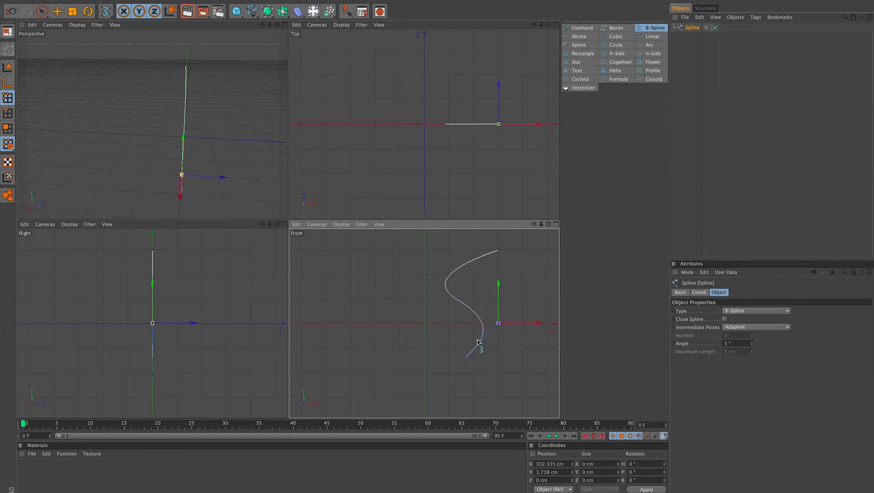
click(449, 374)
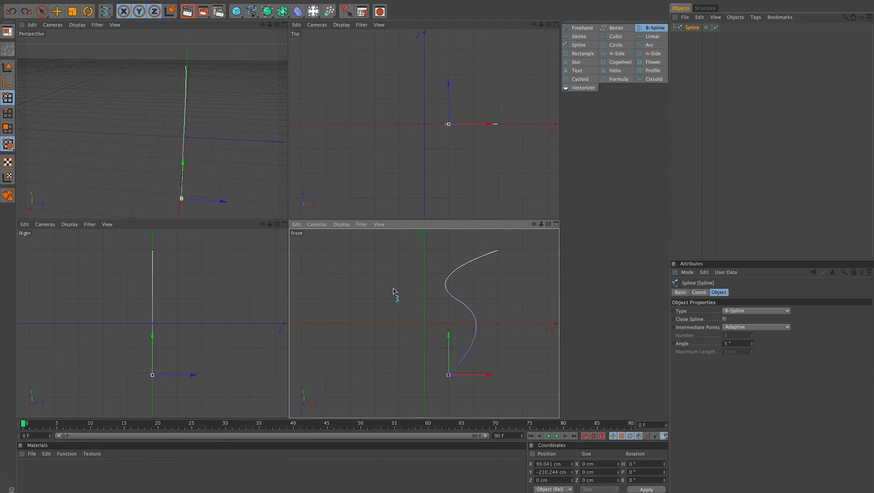
Step: Move the B-Spline's right control point to about X 467 cm, Y -59 cm and the left one to about X -257 cm
click(57, 13)
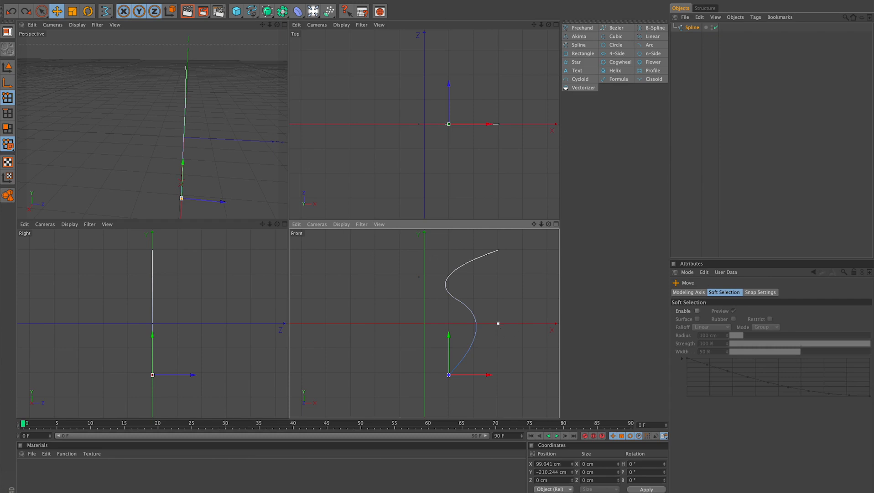
click(498, 323)
drag(539, 326, 580, 325)
drag(539, 285, 539, 299)
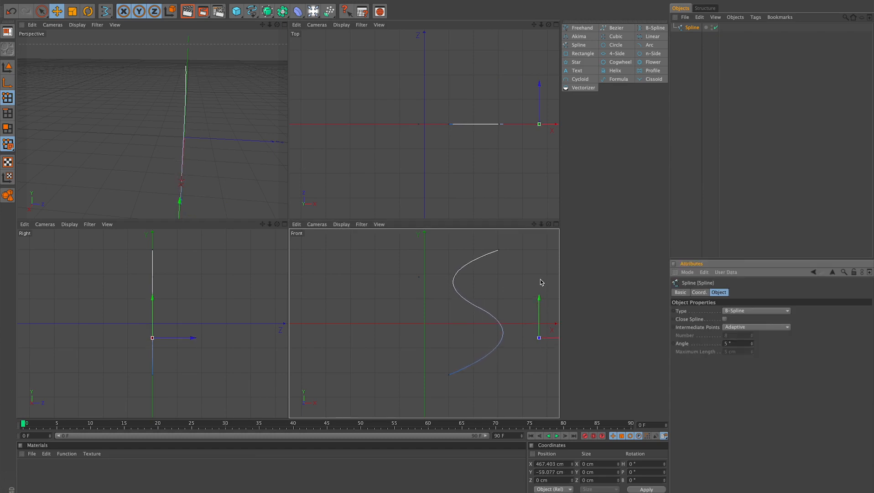
click(418, 277)
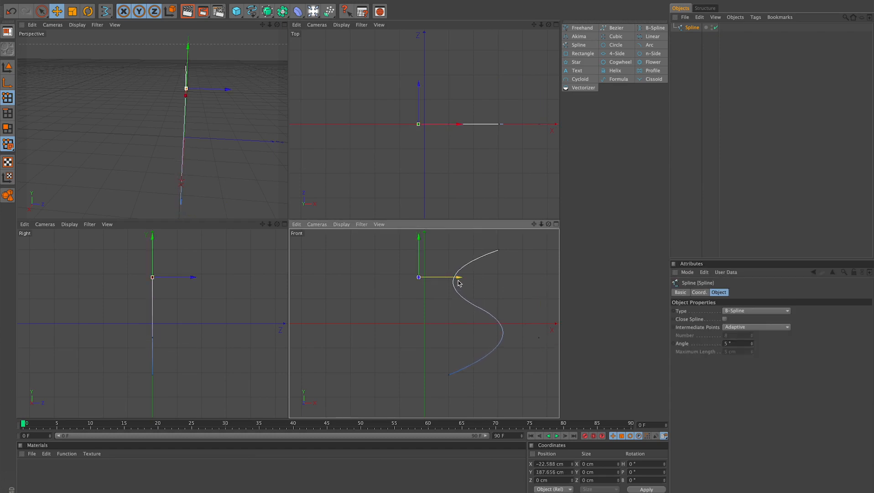
drag(419, 277, 361, 277)
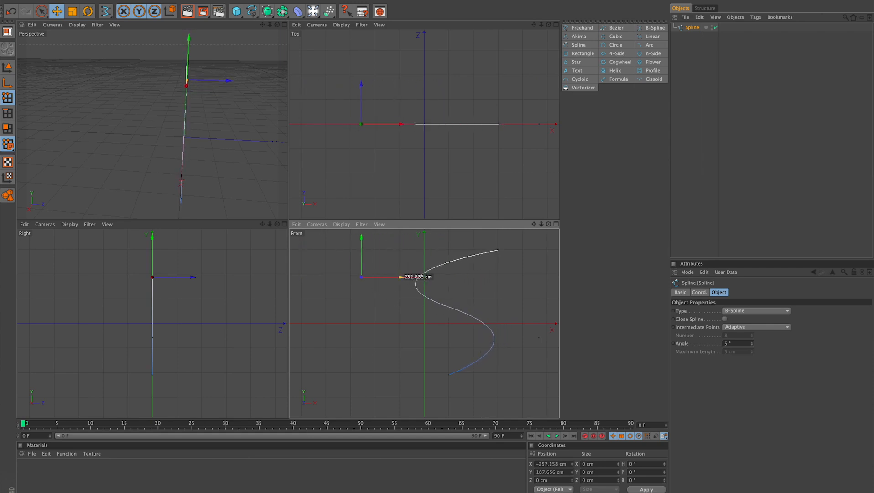
Step: Shift both end points of the B-Spline in negative X, the upper one to about X 195 cm, and lower the right control point slightly
click(450, 375)
mouse_move(491, 376)
mouse_down()
mouse_move(435, 376)
mouse_move(492, 378)
mouse_up()
click(539, 338)
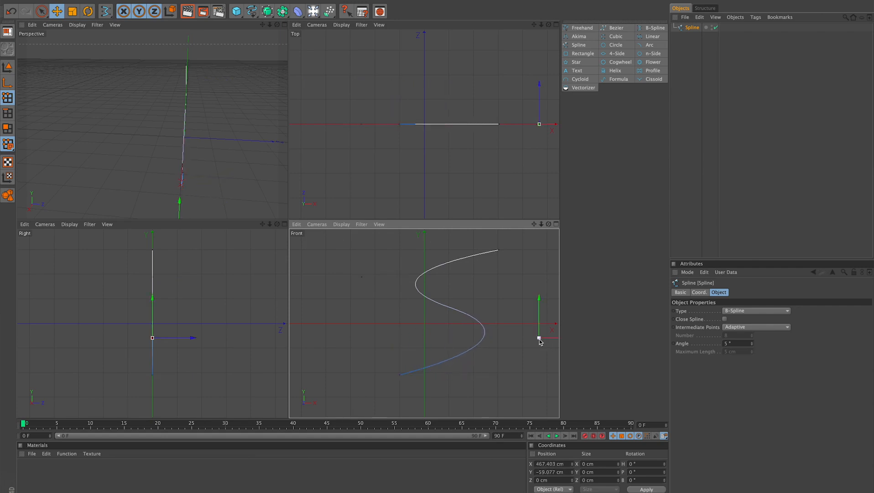
drag(539, 303, 539, 314)
click(499, 251)
mouse_move(525, 251)
mouse_down()
mouse_move(495, 250)
mouse_move(526, 250)
mouse_up()
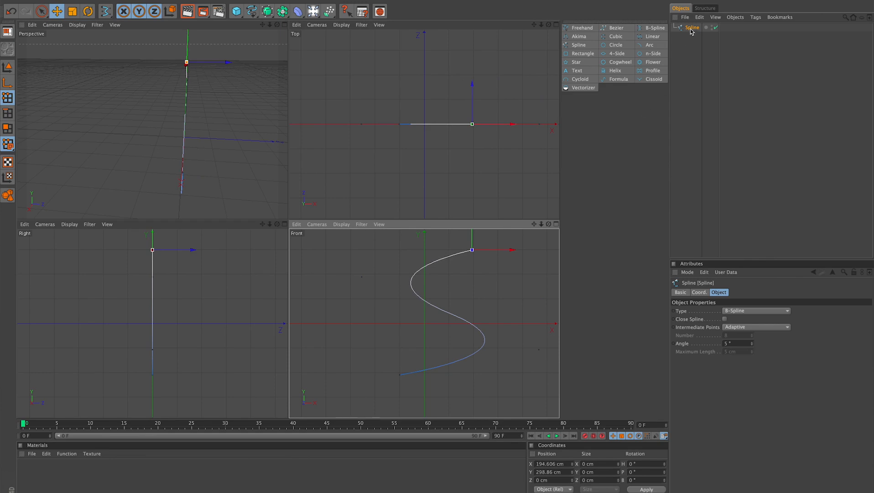
Step: Delete the B-Spline and add a Circle spline to the scene
key(Delete)
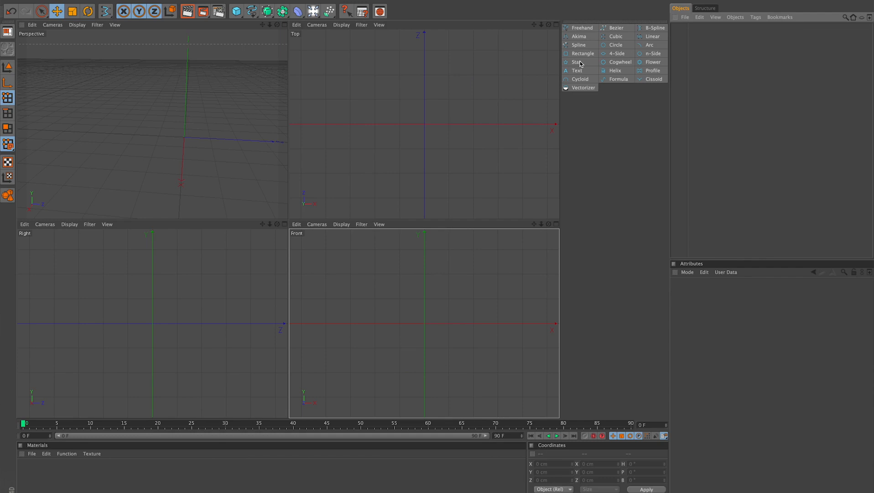
click(611, 47)
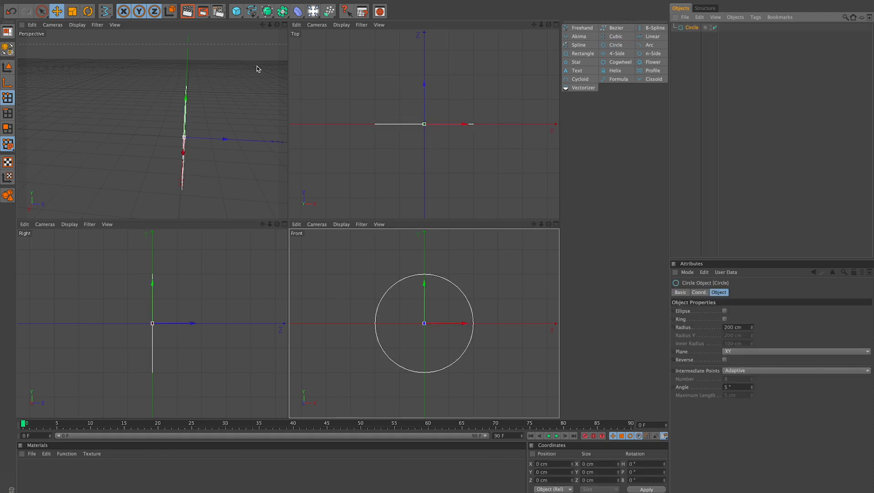
Step: Examine the circle from different angles in an enlarged Perspective view and look over its coordinate properties
mouse_move(276, 26)
mouse_down()
mouse_move(249, 28)
mouse_move(276, 27)
mouse_up()
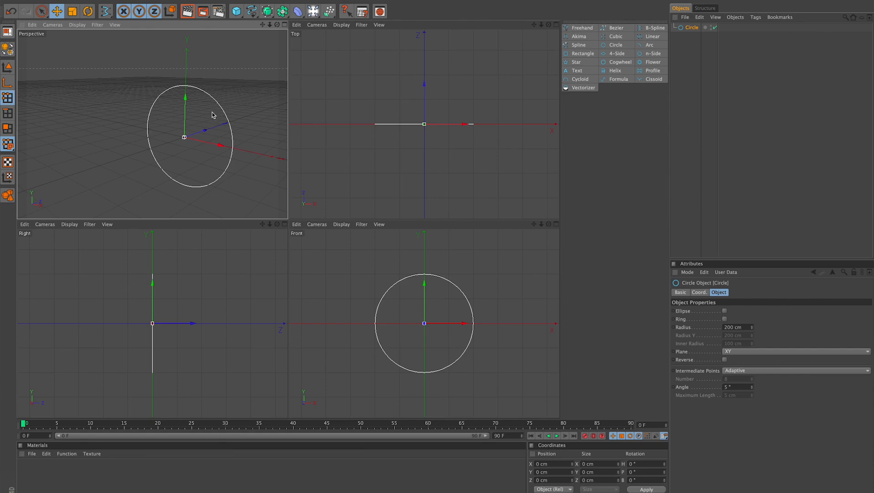
key(F1)
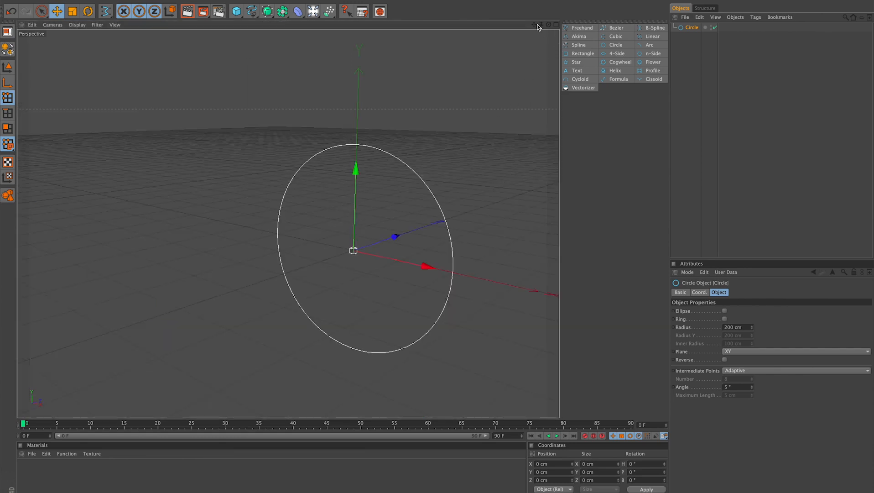
drag(534, 25, 449, 8)
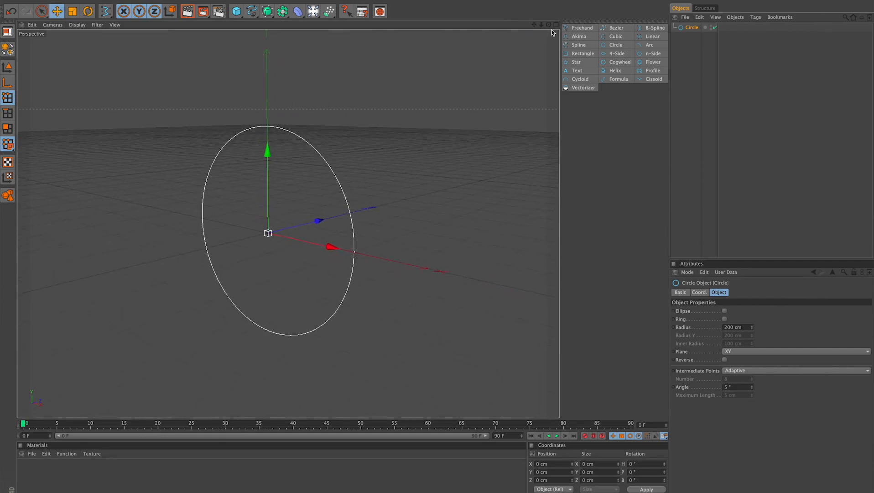
drag(549, 25, 476, 40)
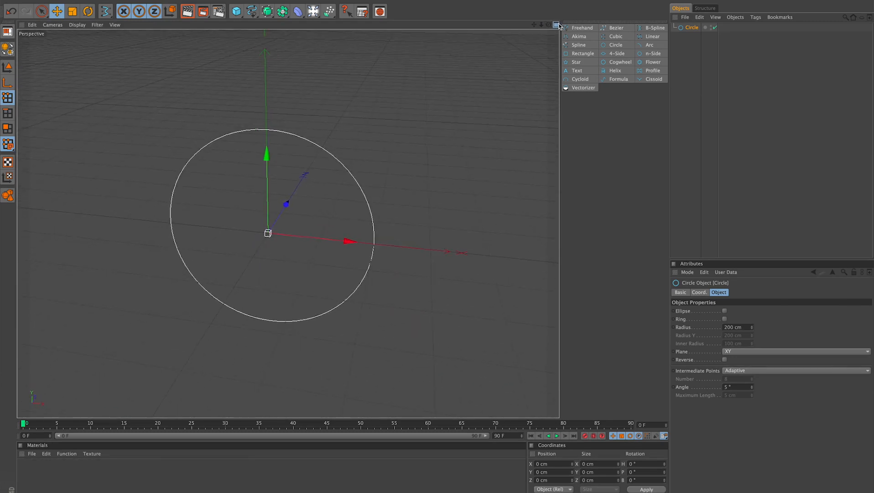
click(556, 24)
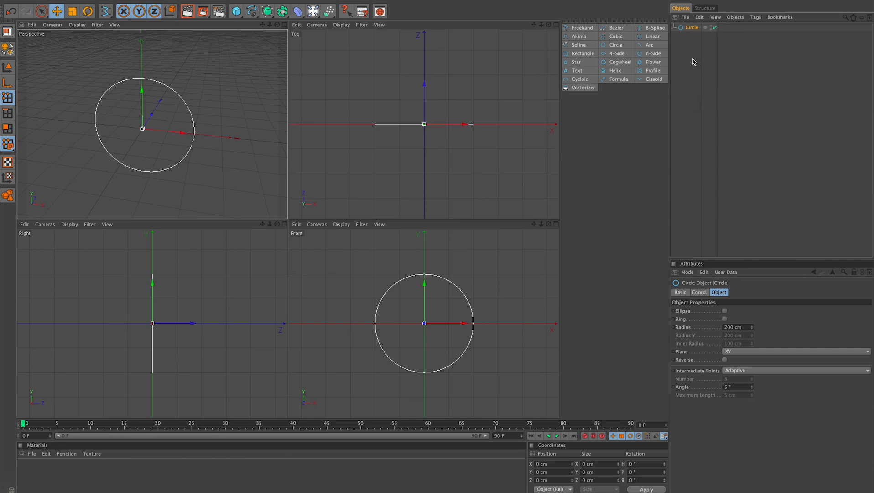
click(697, 295)
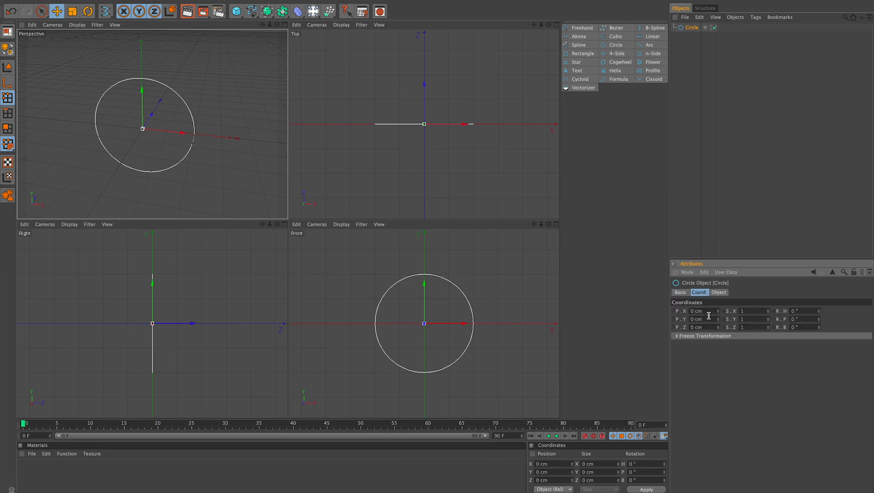
click(719, 293)
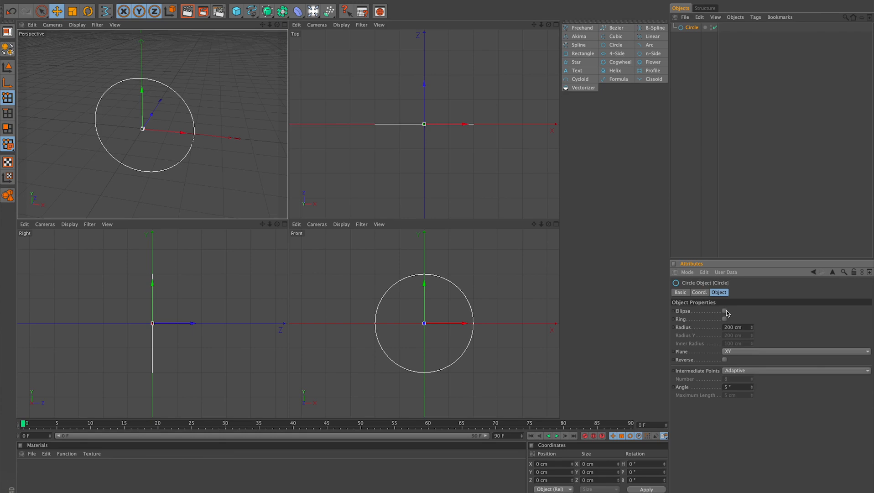
Step: Try the circle as an ellipse with Radius 272 cm and Radius Y 340 cm, and turn Ellipse off again
click(725, 311)
mouse_move(754, 328)
mouse_down()
mouse_move(790, 329)
mouse_move(761, 329)
mouse_move(754, 336)
mouse_move(783, 335)
mouse_move(754, 343)
mouse_up()
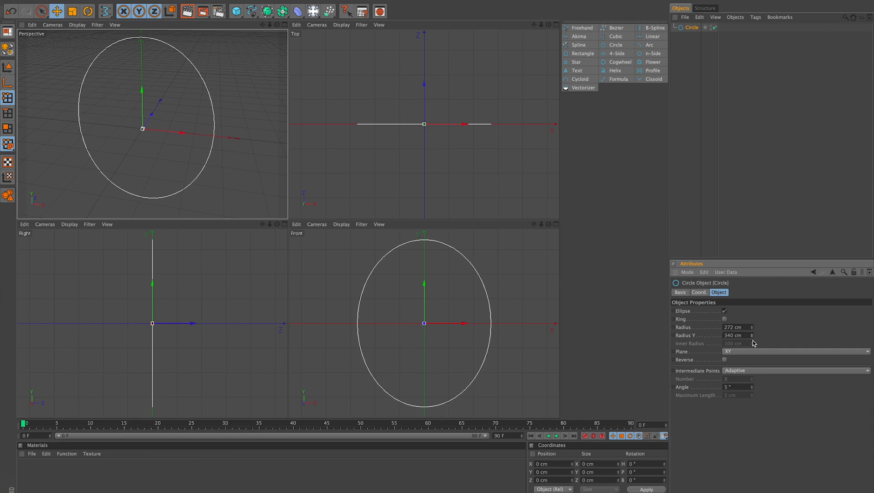
click(725, 311)
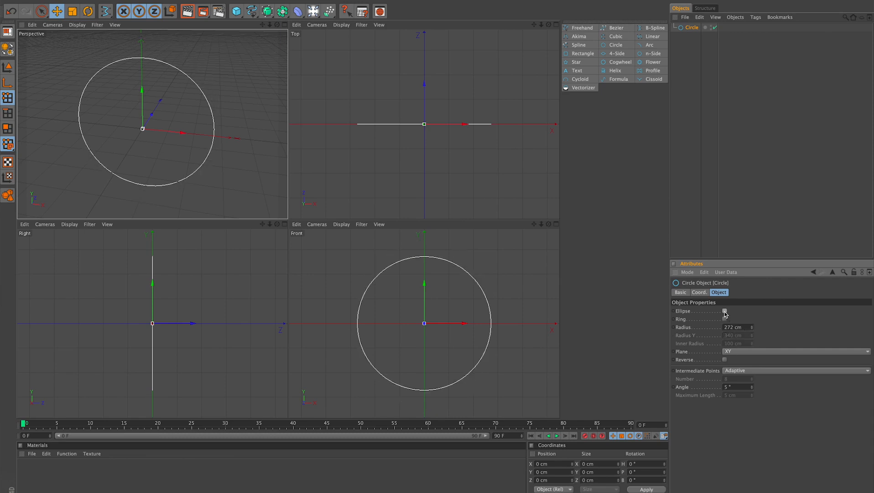
Step: Make the circle a ring with an inner radius of 232 cm and switch its plane to ZY and finally XZ
click(724, 319)
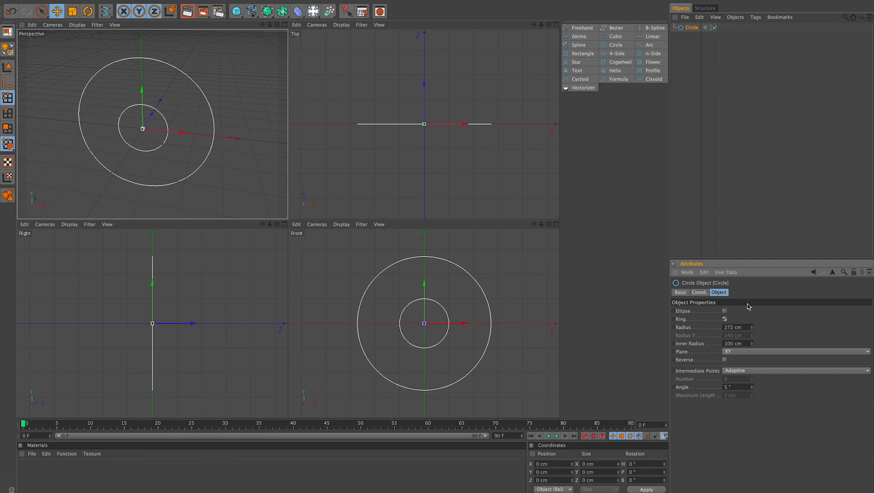
drag(752, 345, 754, 317)
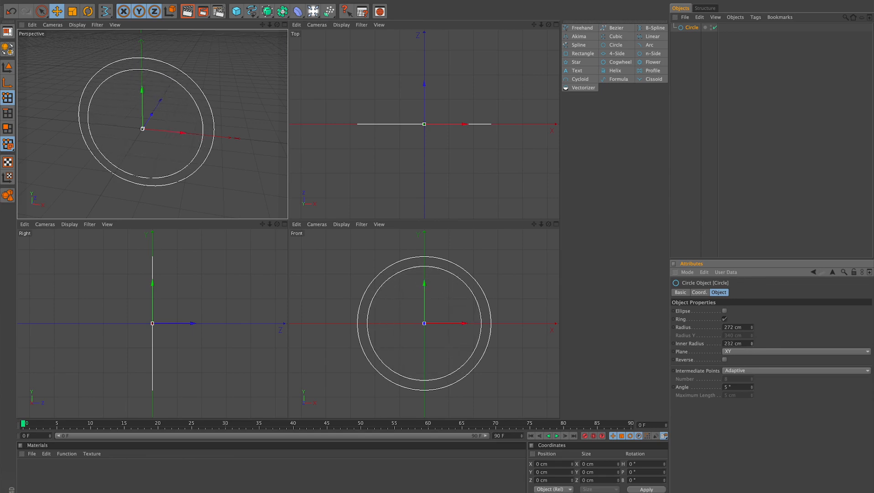
click(744, 352)
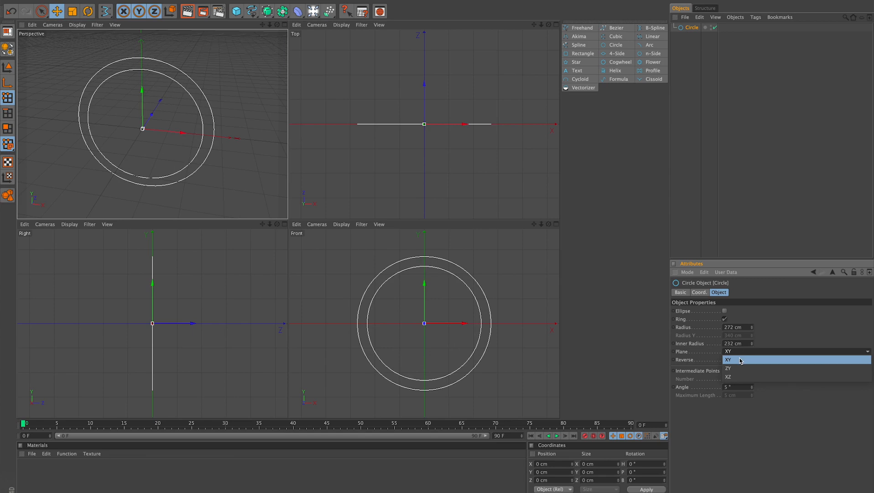
click(736, 367)
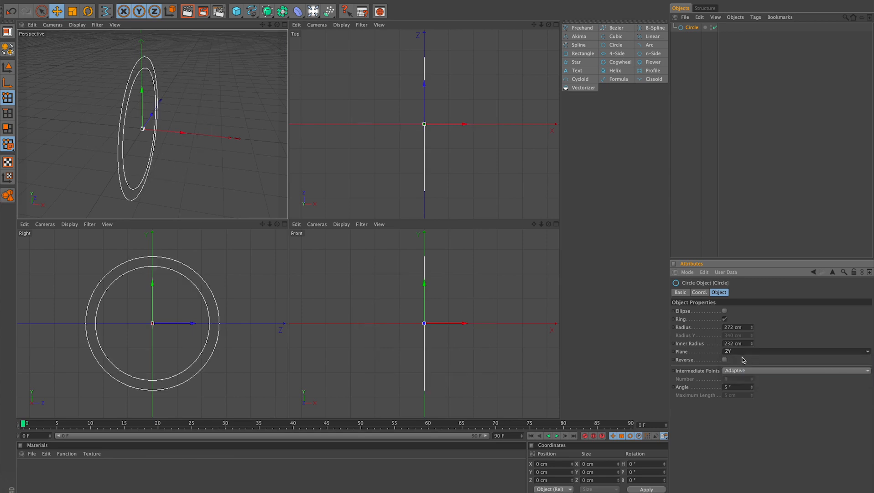
click(744, 352)
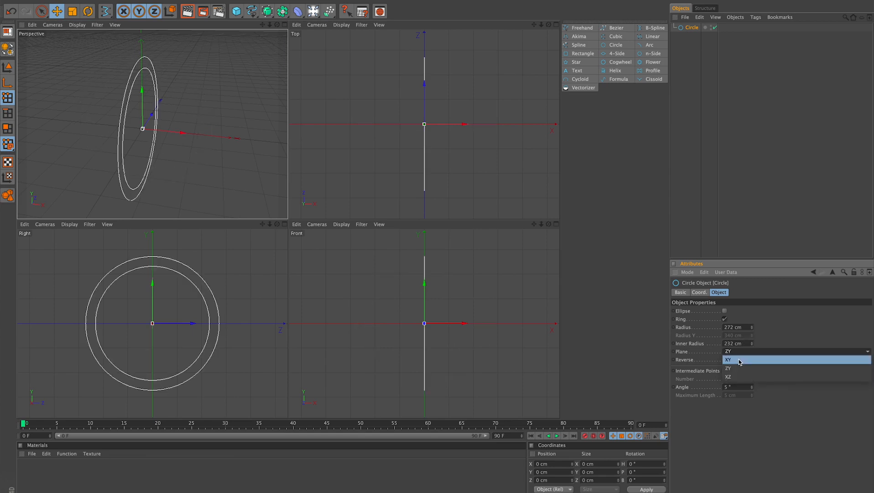
click(738, 376)
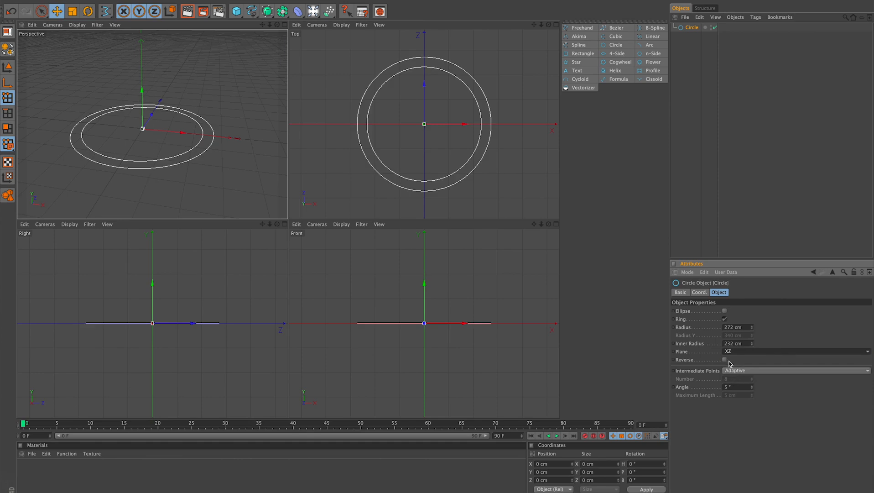
Step: Try the Natural, Uniform and None options for the circle's intermediate points
click(725, 360)
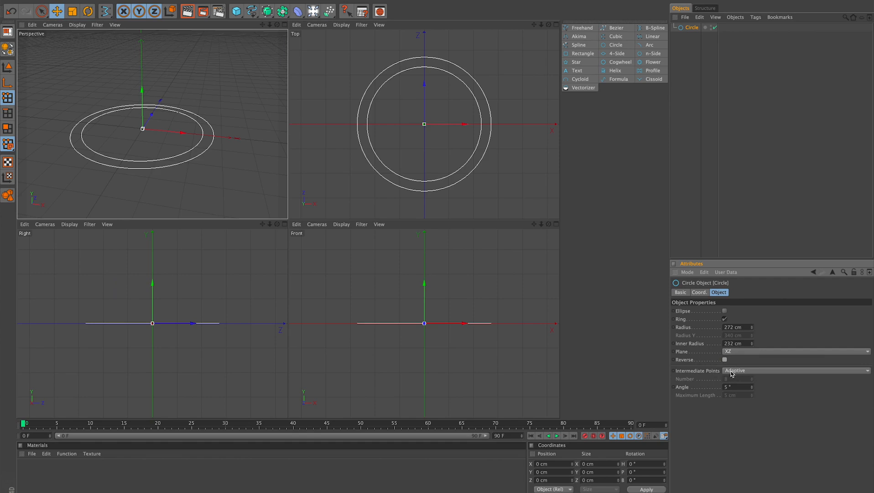
click(731, 371)
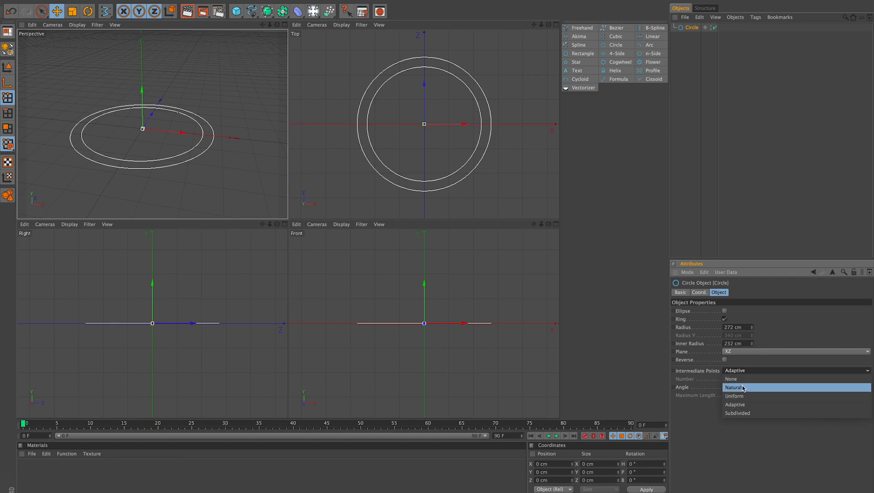
click(744, 388)
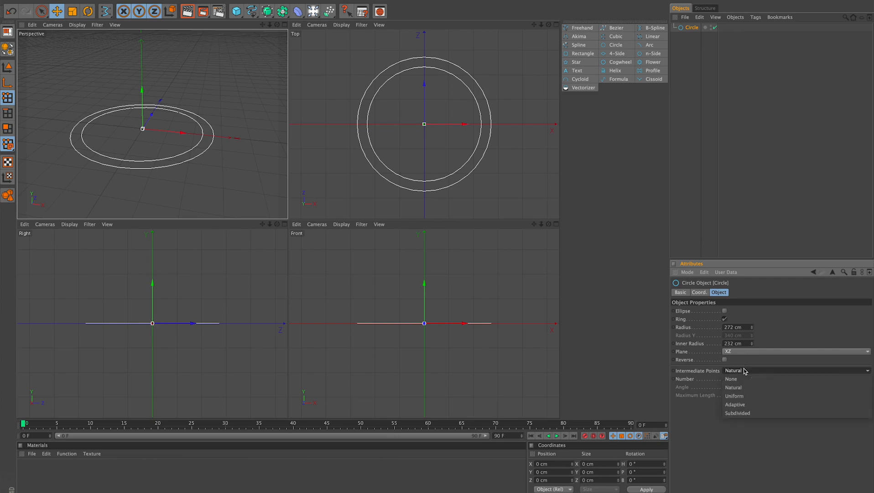
click(742, 396)
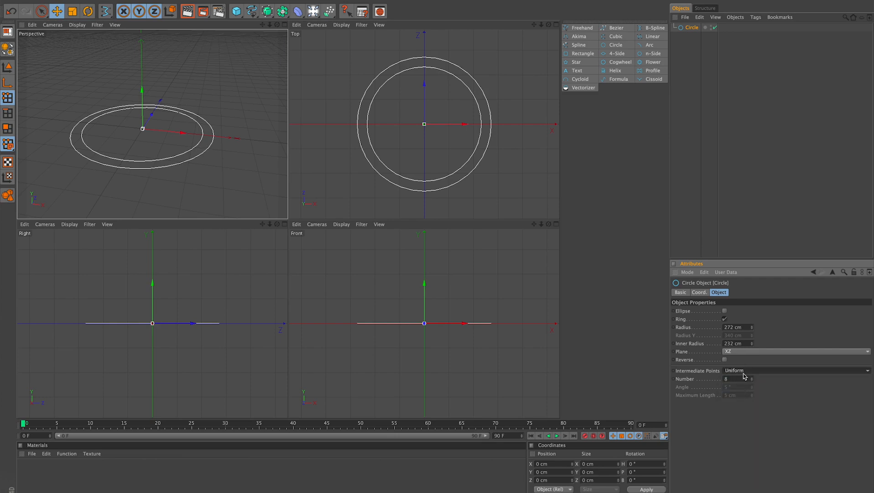
click(744, 371)
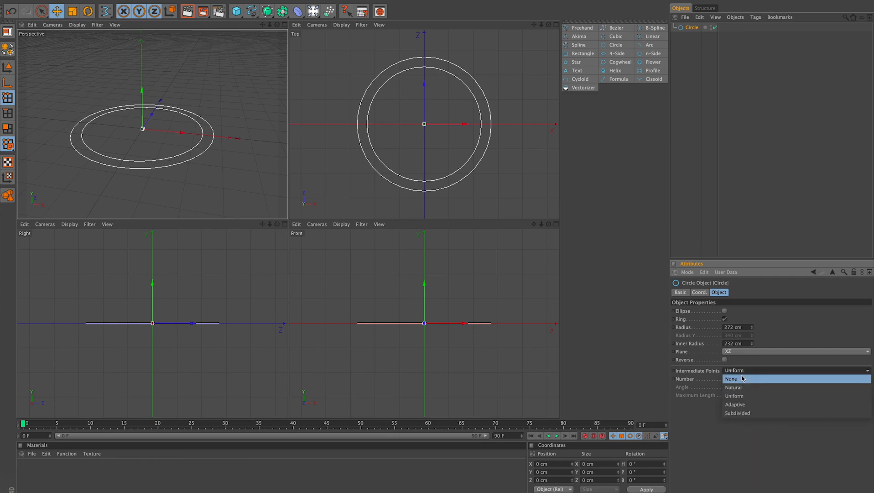
click(743, 378)
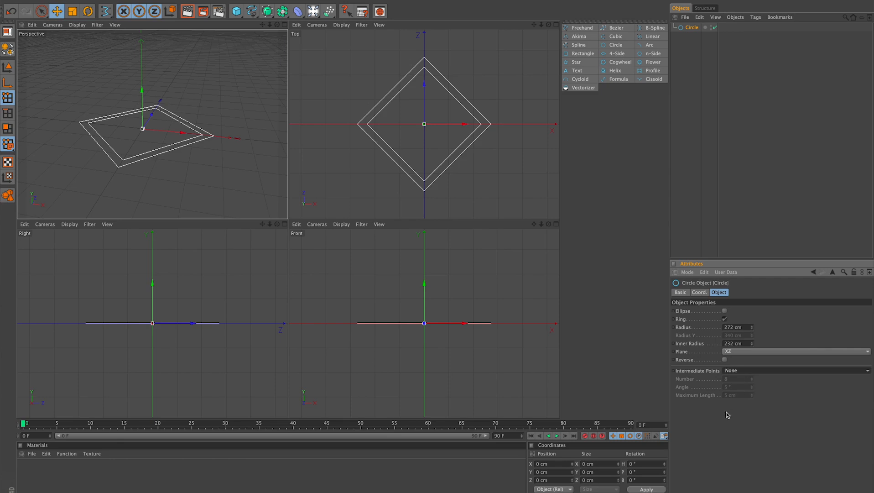
Step: Set the circle's intermediate points to Natural with a Number of 40
click(736, 372)
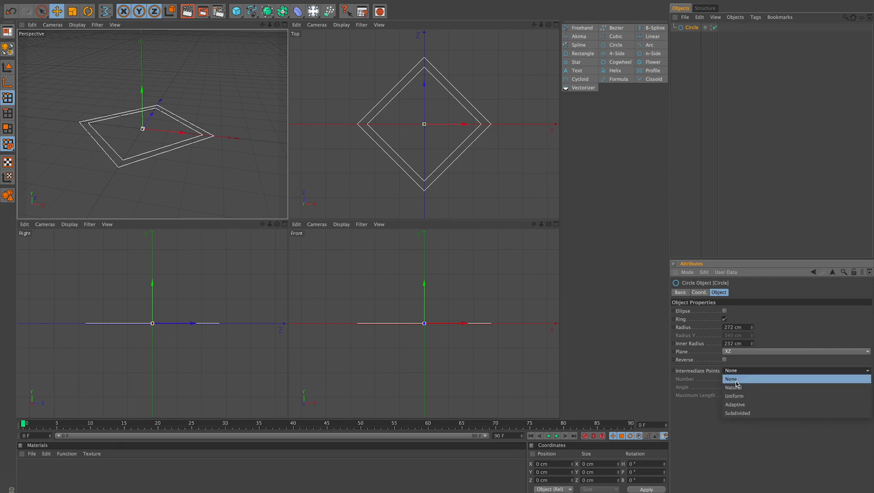
click(736, 382)
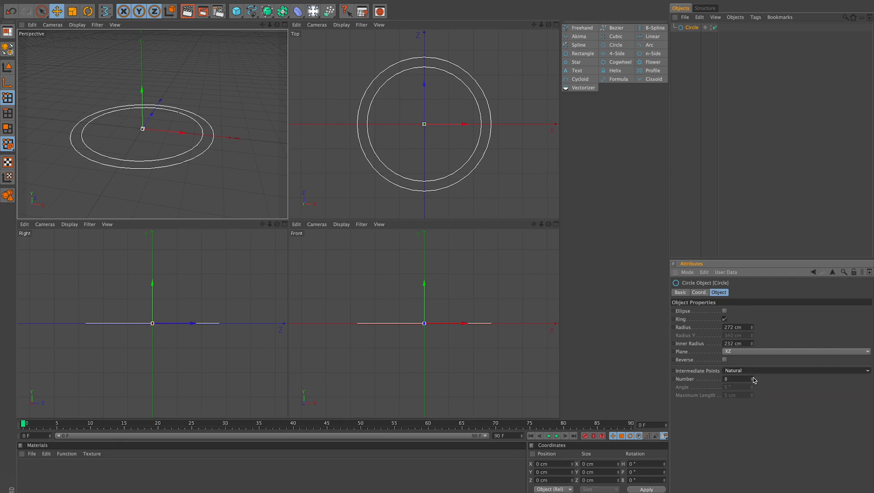
click(752, 378)
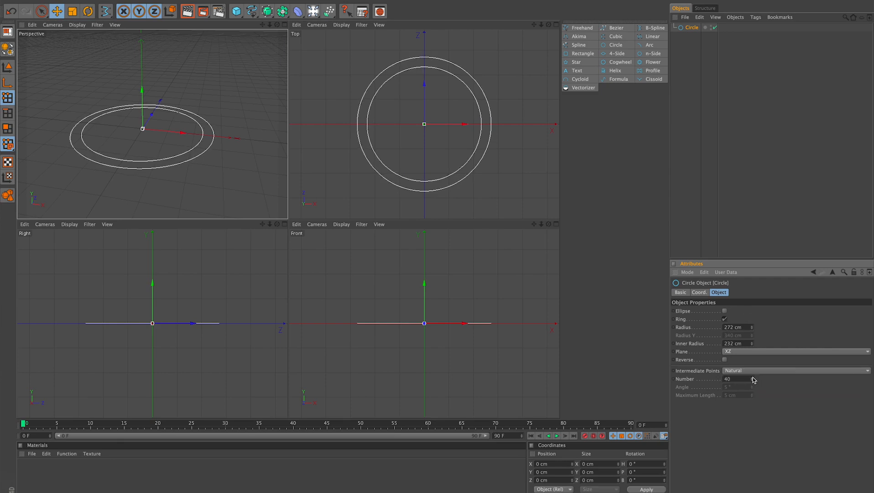
Step: Try Adaptive intermediate points with an angle of 56° on the circle, and return the option to Natural
click(753, 372)
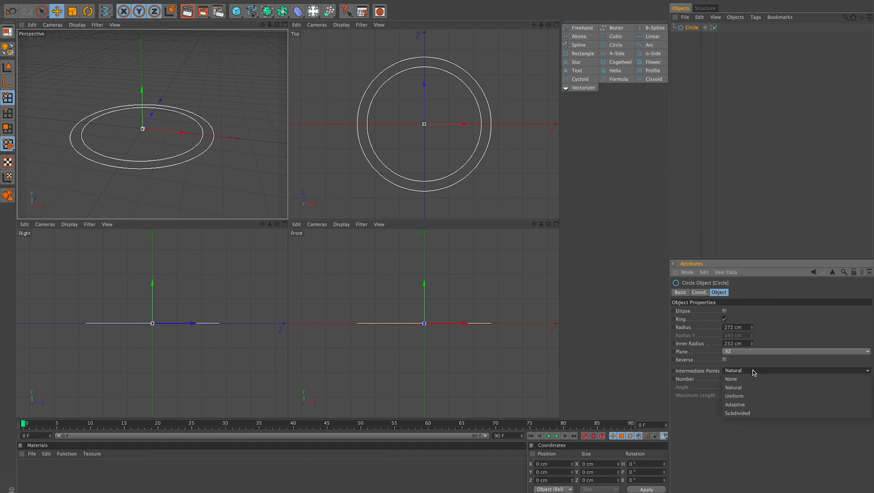
click(753, 404)
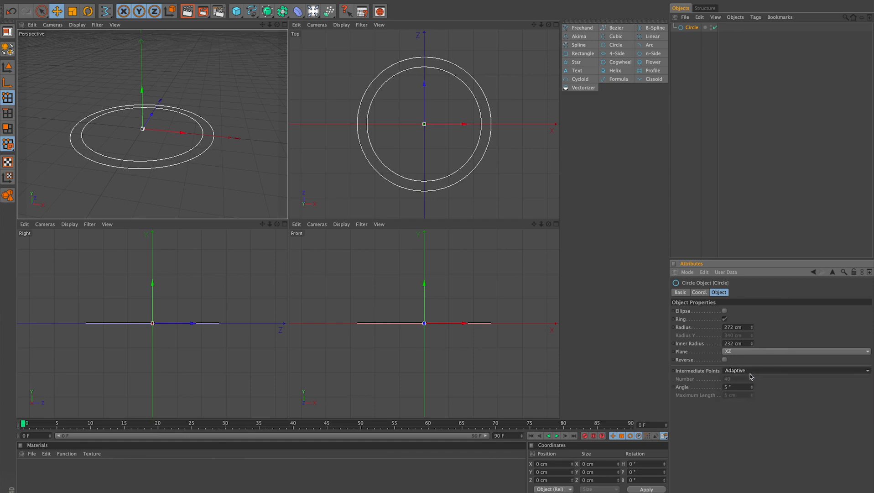
mouse_move(752, 386)
mouse_down()
mouse_move(753, 363)
mouse_move(752, 402)
mouse_up()
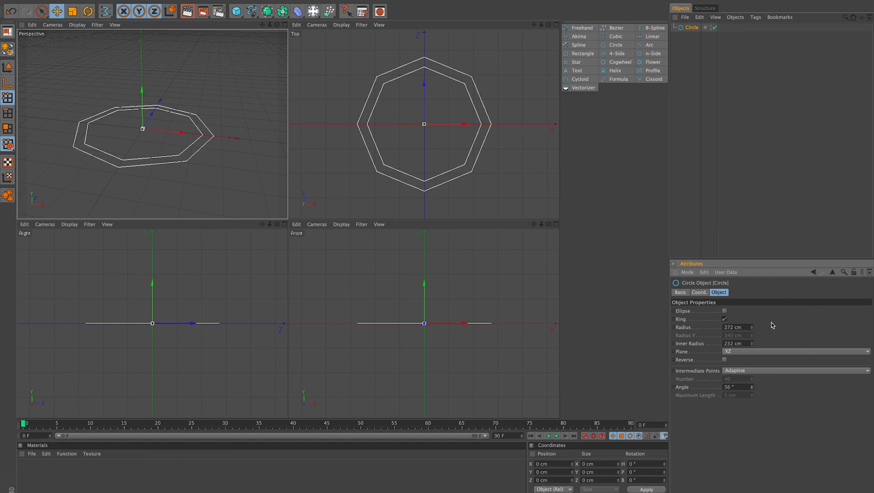
click(740, 370)
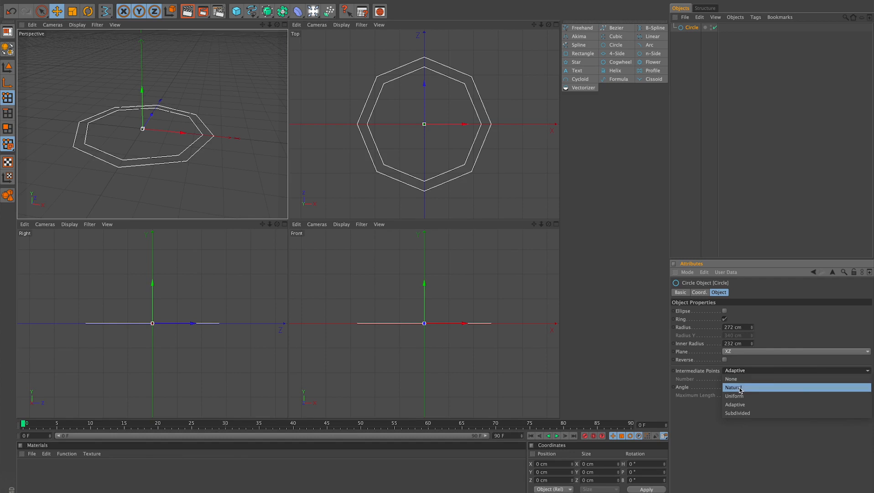
click(740, 388)
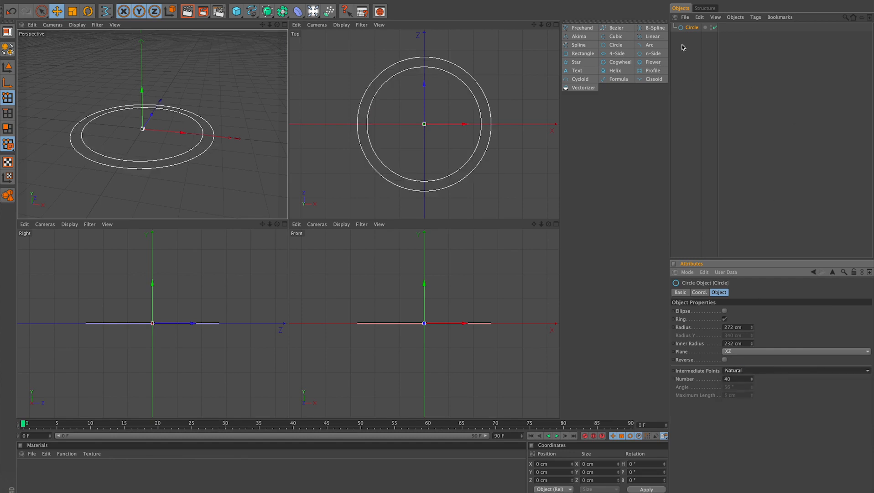
Step: Delete the circle and add an Arc spline to the scene
click(692, 27)
key(Delete)
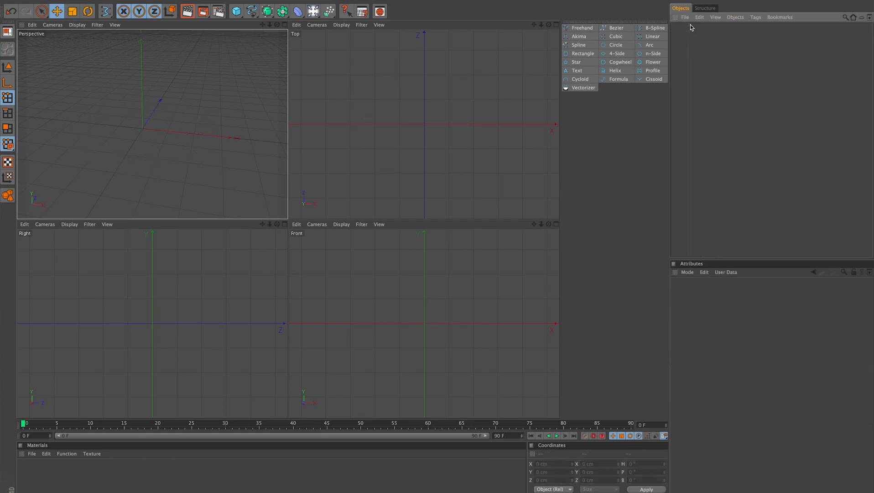
click(650, 47)
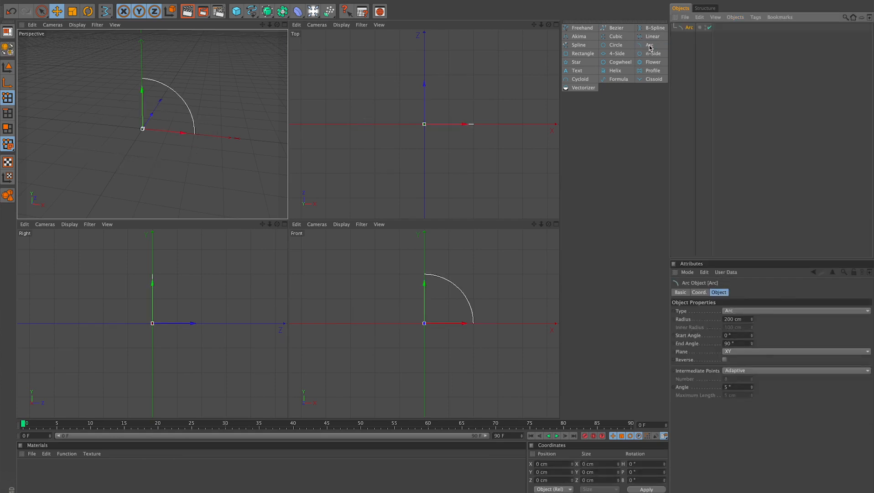
Step: Try the Sector type on the arc, return it to Arc, and set its radius to 147 cm
click(735, 312)
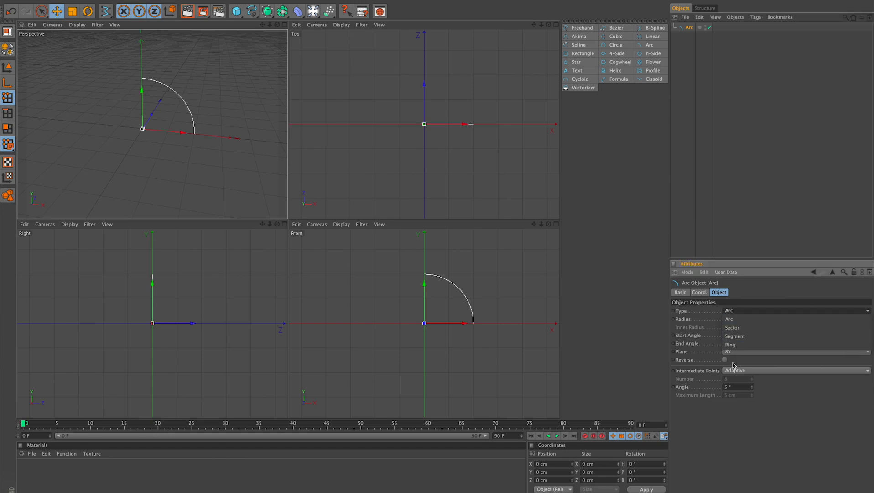
click(744, 326)
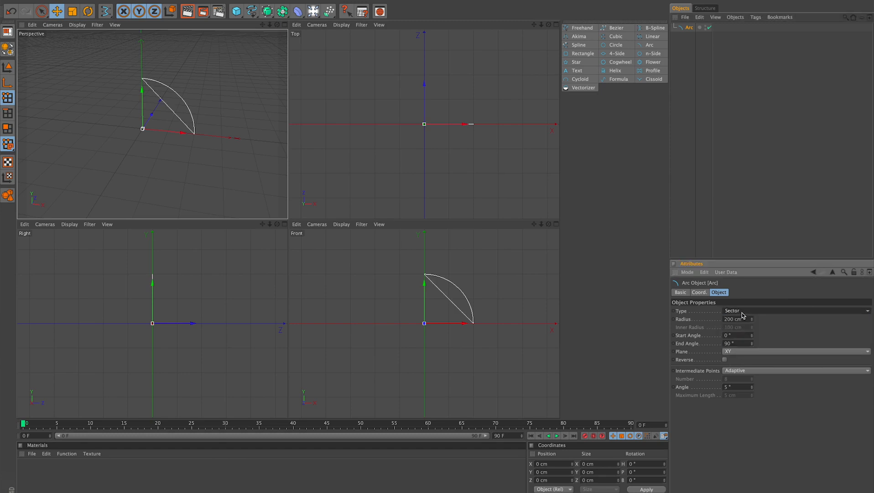
click(742, 319)
mouse_move(752, 320)
mouse_down()
mouse_move(751, 294)
mouse_move(752, 322)
mouse_up()
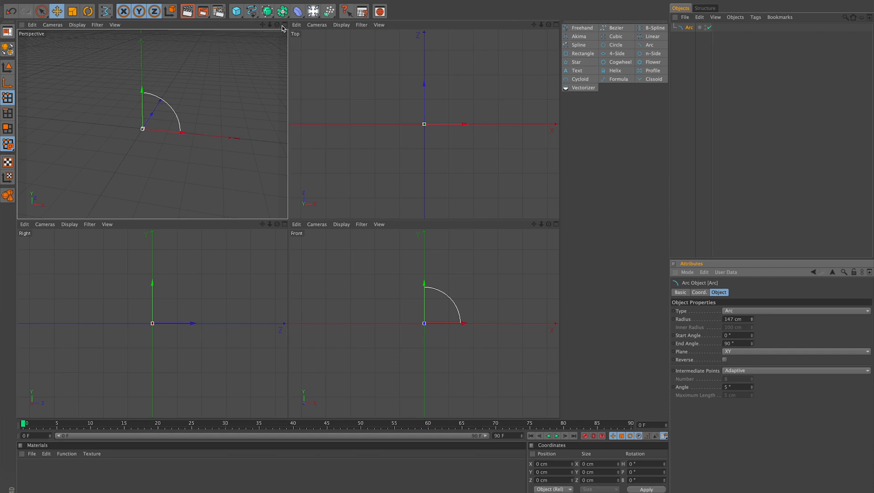
Step: Switch the arc's plane to ZY and finally XZ, and set its start angle to 244°
key(F1)
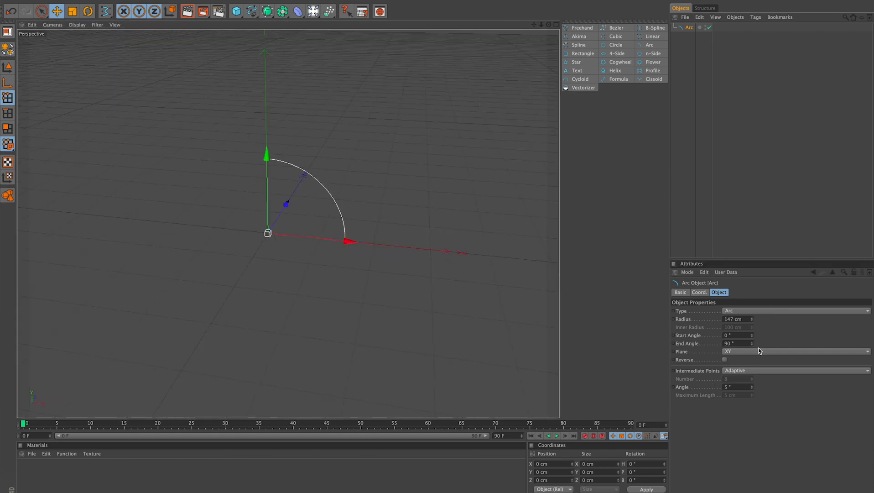
click(755, 351)
click(743, 368)
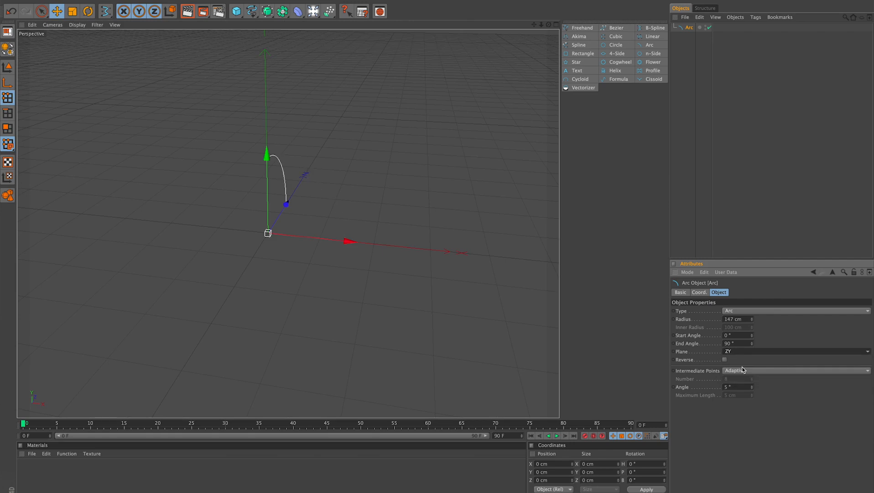
click(747, 352)
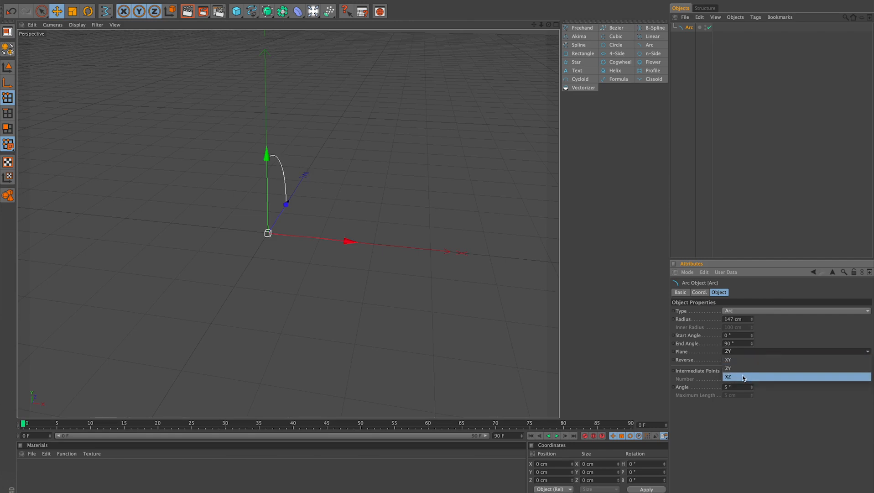
click(744, 377)
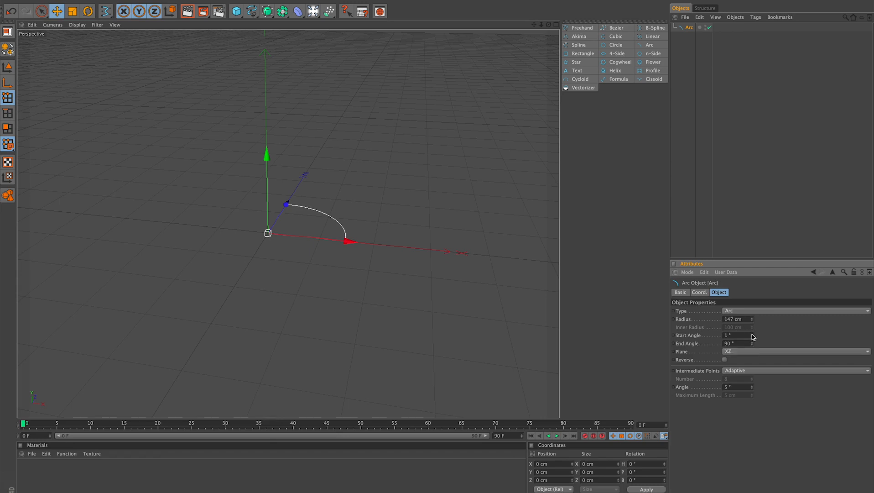
drag(752, 337, 753, 311)
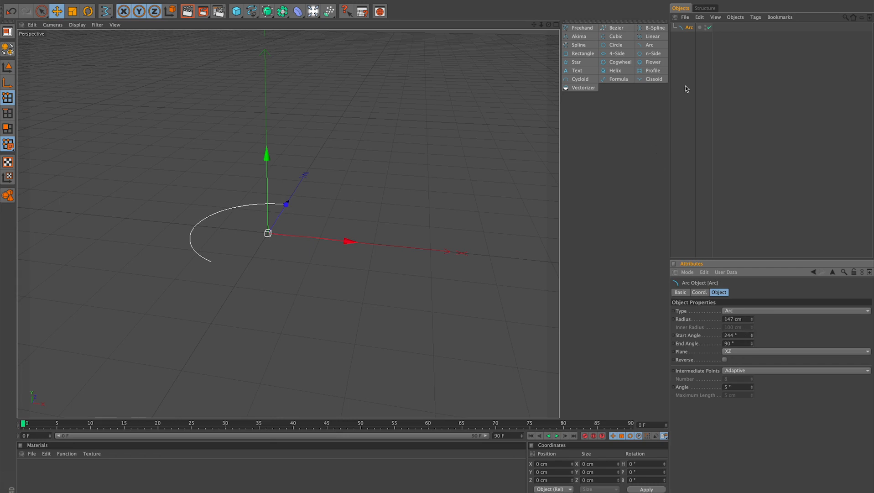
Step: Delete the arc and add a Rectangle spline to the scene
click(690, 28)
key(Delete)
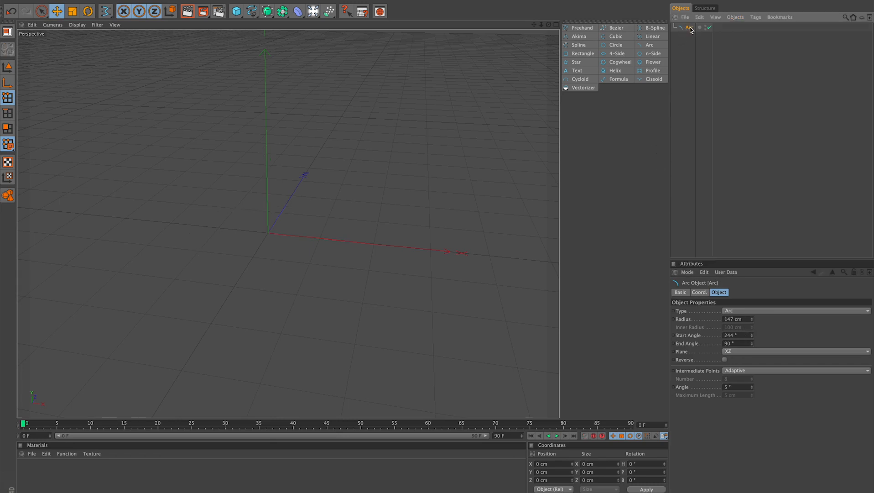
click(588, 54)
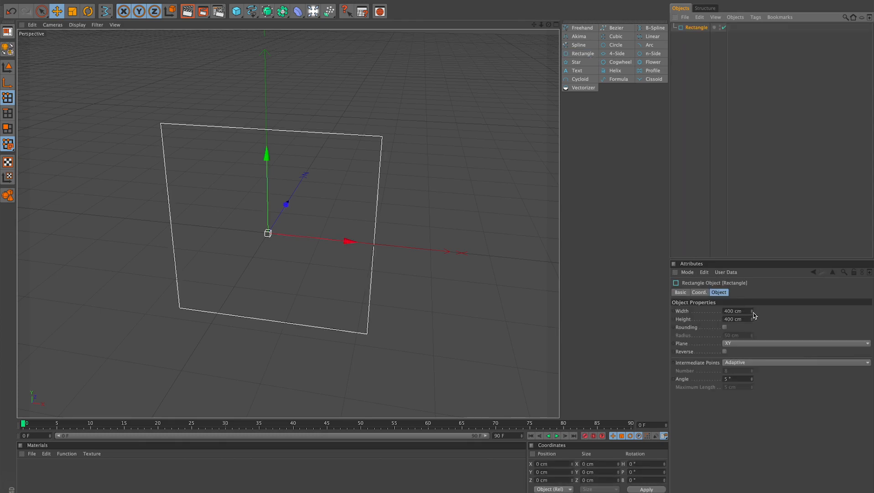
Step: Resize the rectangle to a width of 751 cm and a height of 611 cm, and round its corners
drag(752, 313, 752, 319)
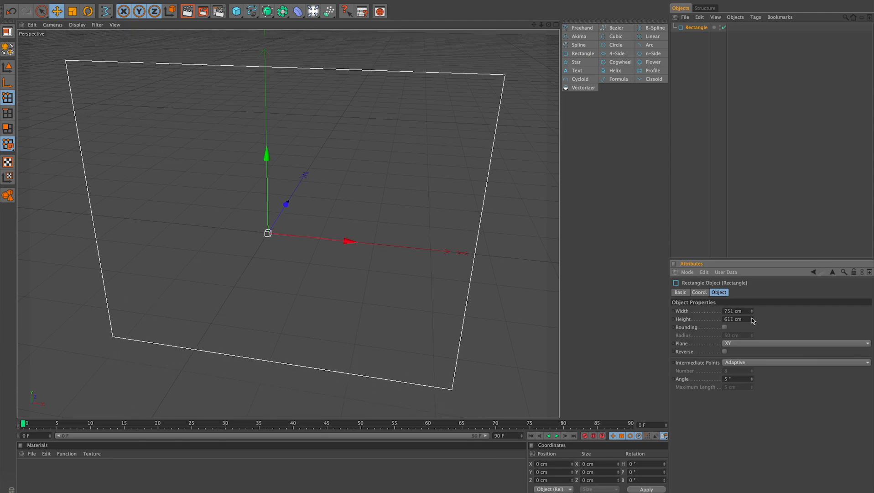
click(725, 328)
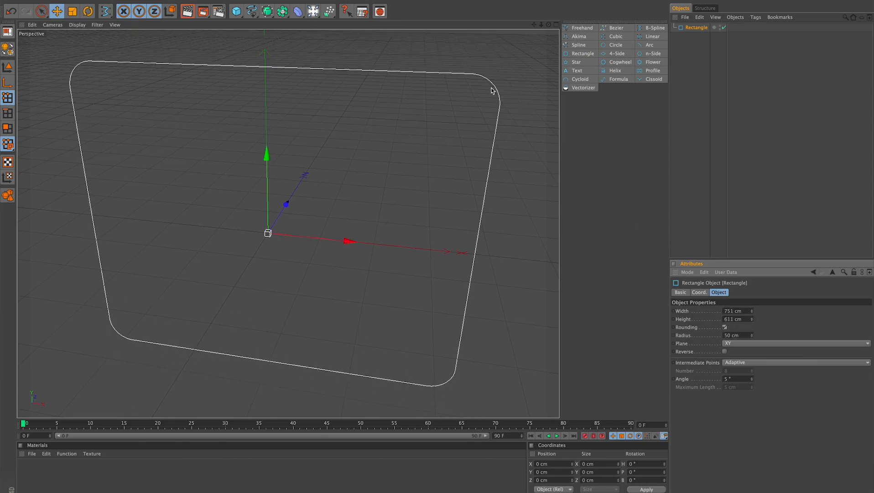
Step: Switch the rounded rectangle's plane to ZY and finally XZ
click(736, 343)
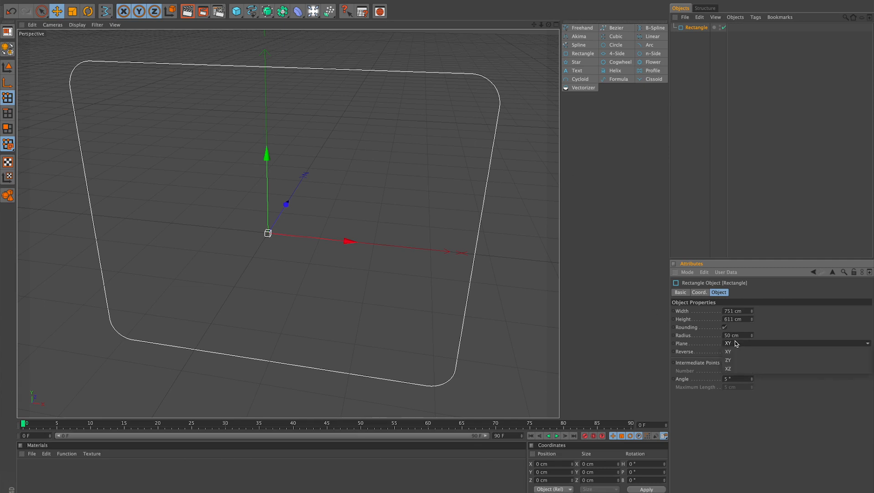
click(736, 360)
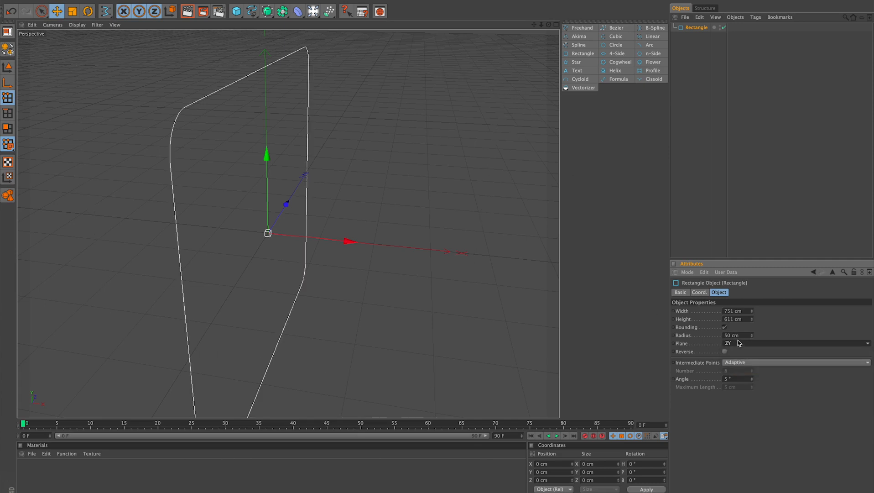
click(738, 343)
click(738, 368)
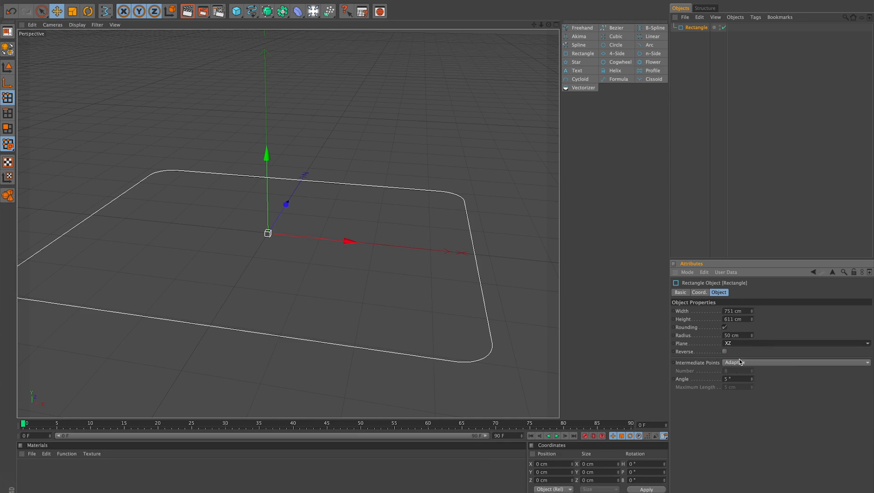
click(726, 352)
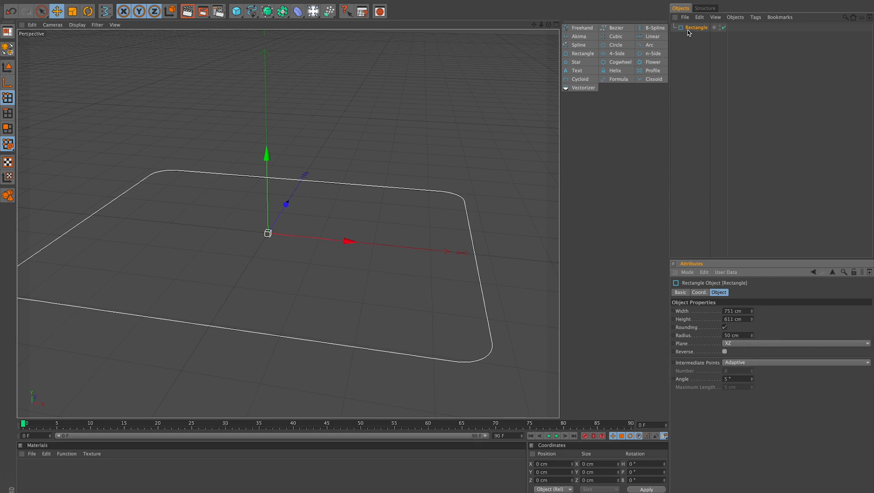
Step: Replace the rectangle with a Star spline that has an inner radius of 138 cm and an outer radius of 215 cm
key(Delete)
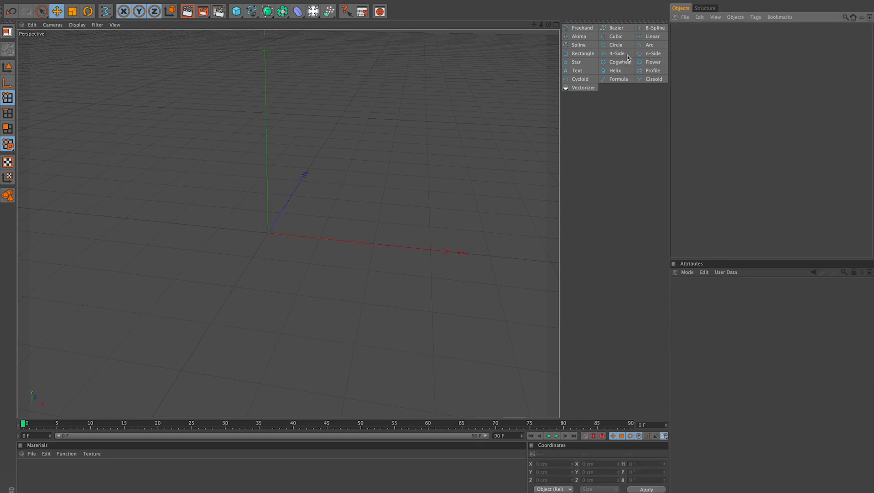
click(576, 62)
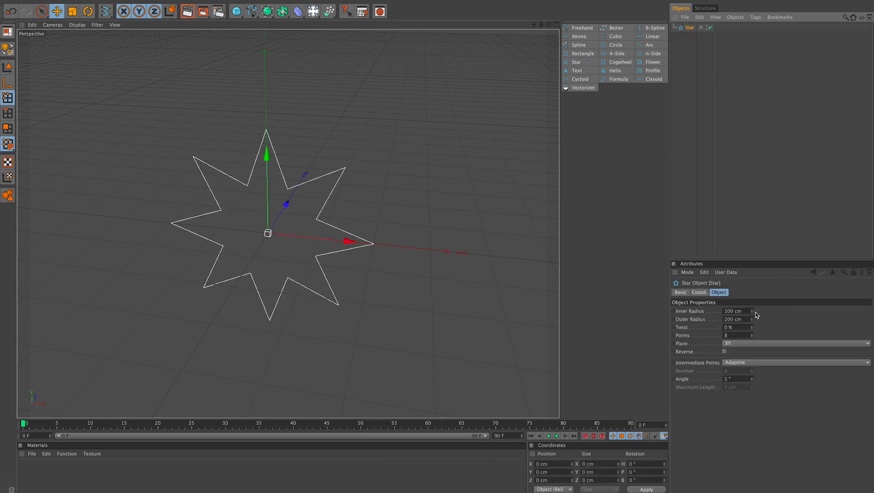
mouse_move(752, 311)
mouse_down()
mouse_move(752, 352)
mouse_move(752, 273)
mouse_move(753, 319)
mouse_up()
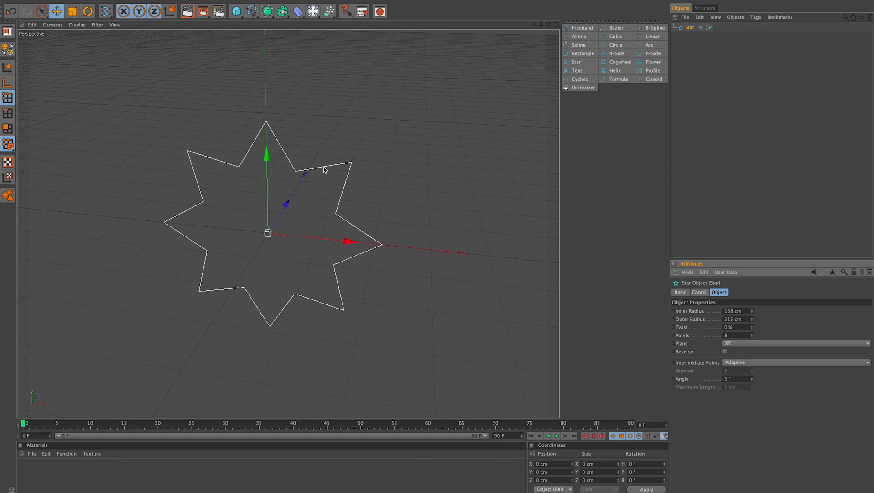
Step: Add a keyframe for the star's Outer Radius at frame 0, and move the current time to frame 40 with the star selected
click(676, 322)
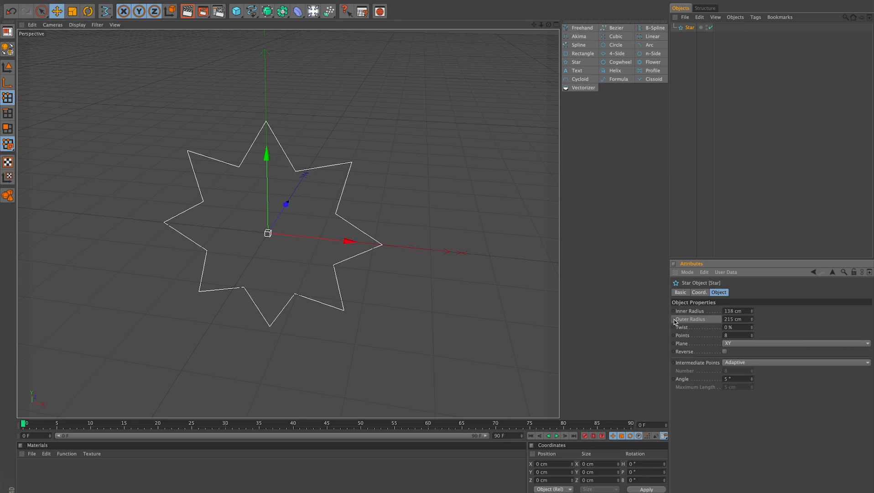
right_click(676, 322)
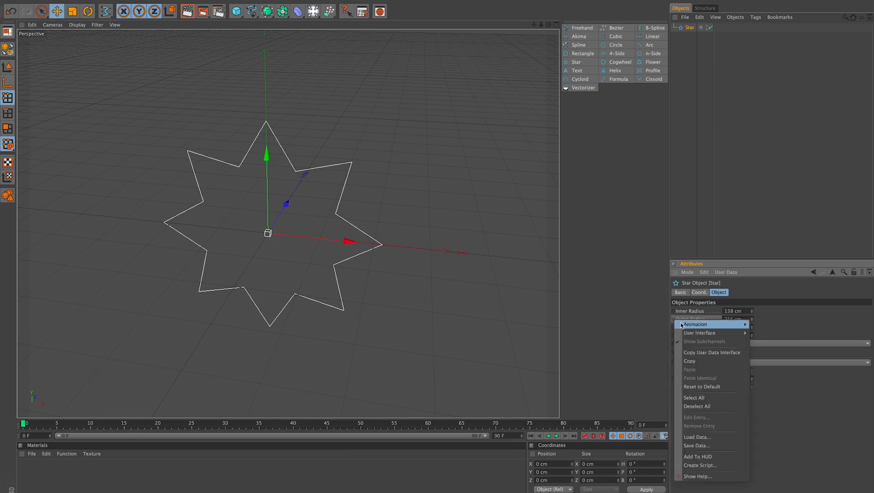
mouse_move(712, 324)
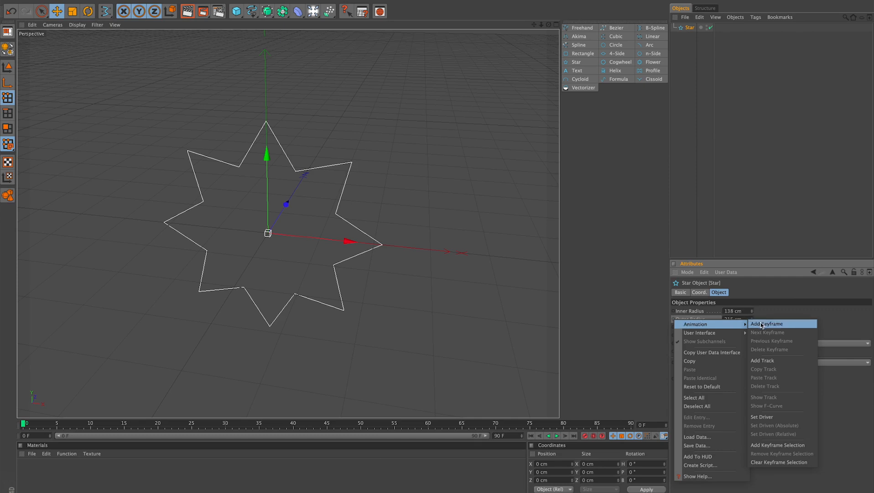
click(761, 324)
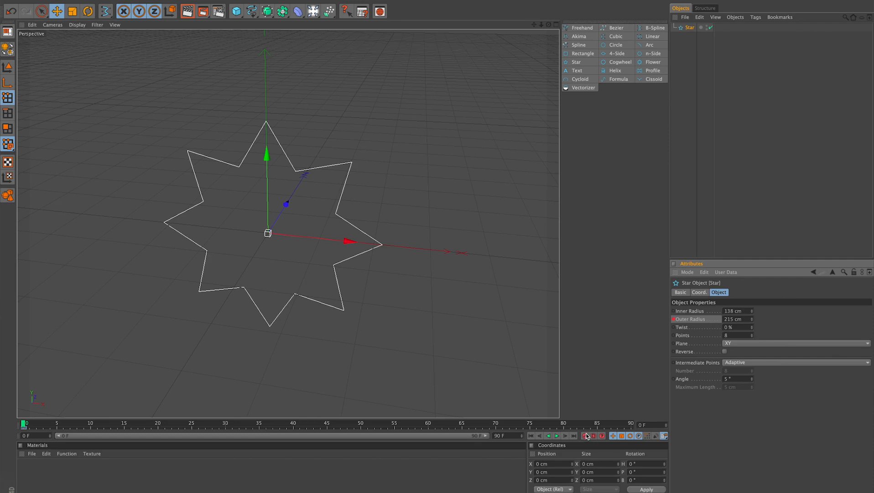
click(26, 431)
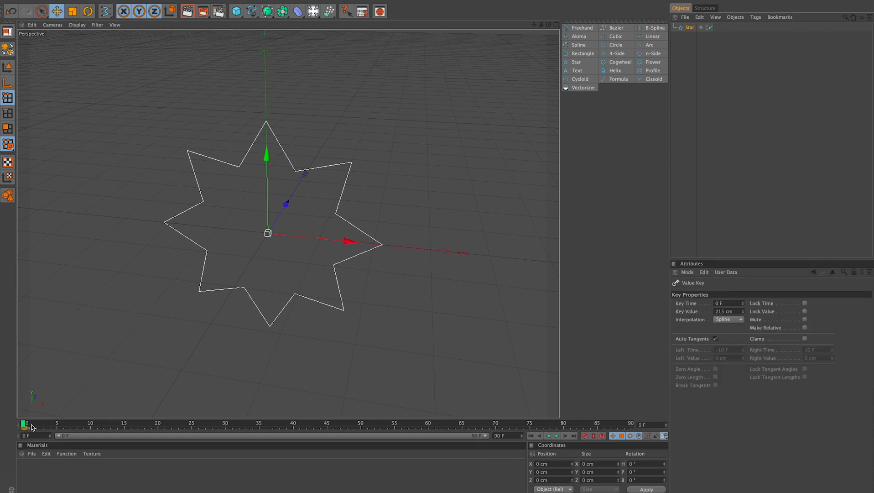
drag(25, 424, 304, 443)
click(689, 28)
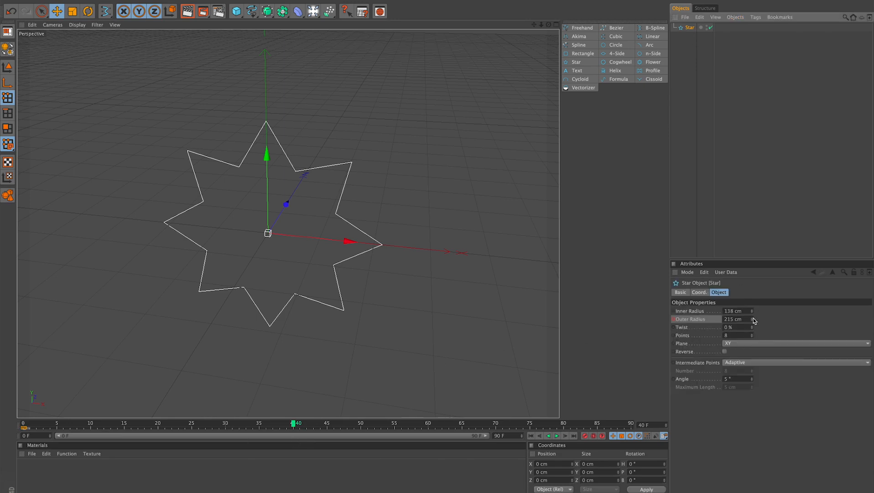
Step: Try to record the star's Outer Radius as a keyframe at frame 40, with values of 609 cm and 806 cm
drag(753, 320, 753, 276)
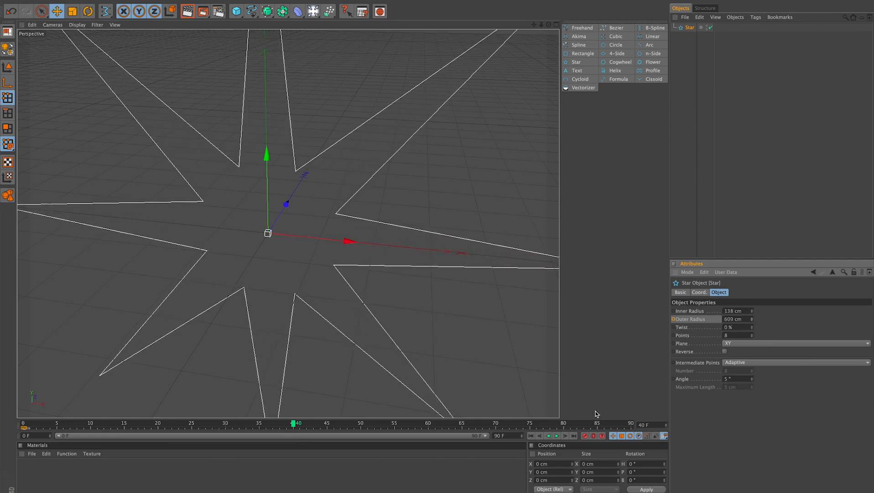
click(586, 438)
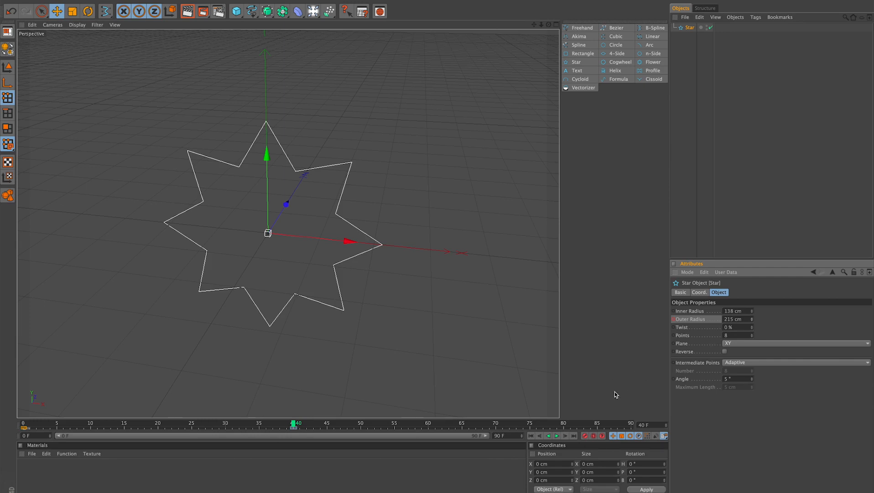
drag(752, 319, 752, 288)
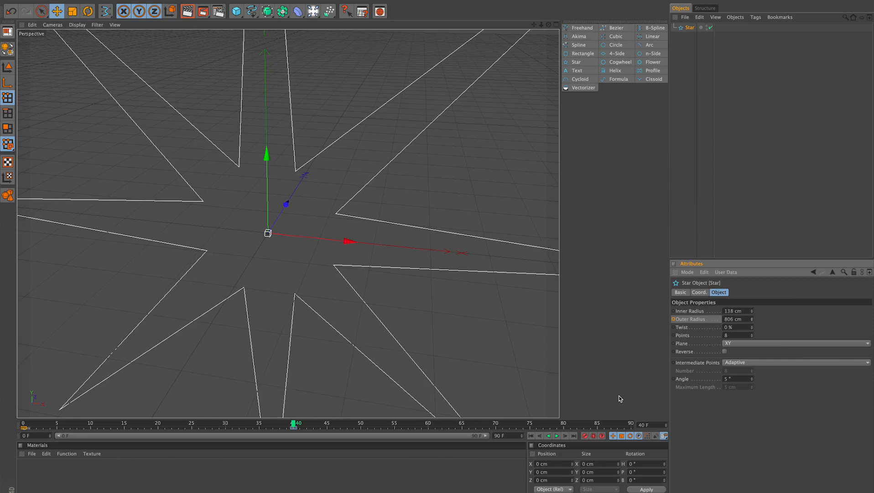
click(586, 437)
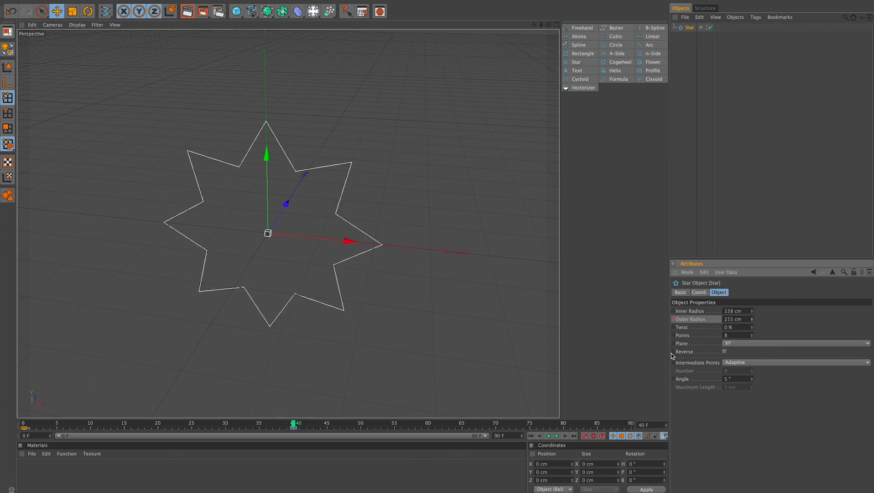
click(532, 436)
click(293, 424)
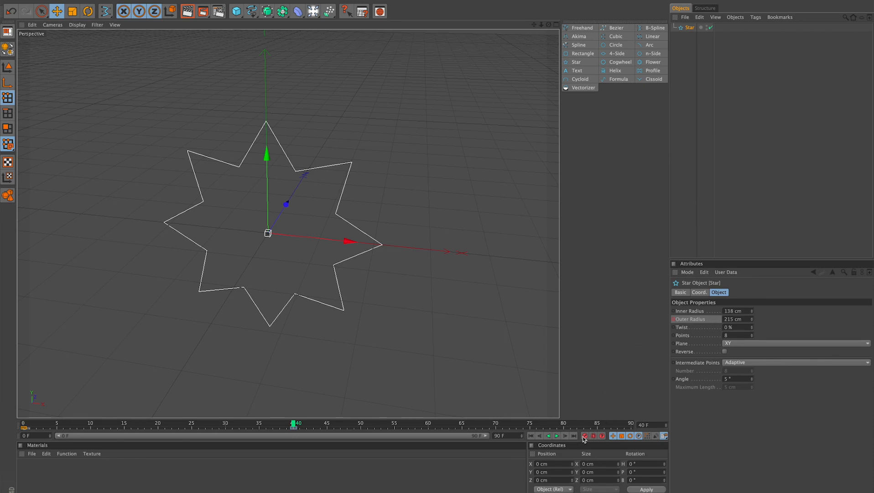
Step: Set the star's Outer Radius to 680 cm at frame 40 and add a keyframe for that parameter
right_click(686, 321)
mouse_move(699, 326)
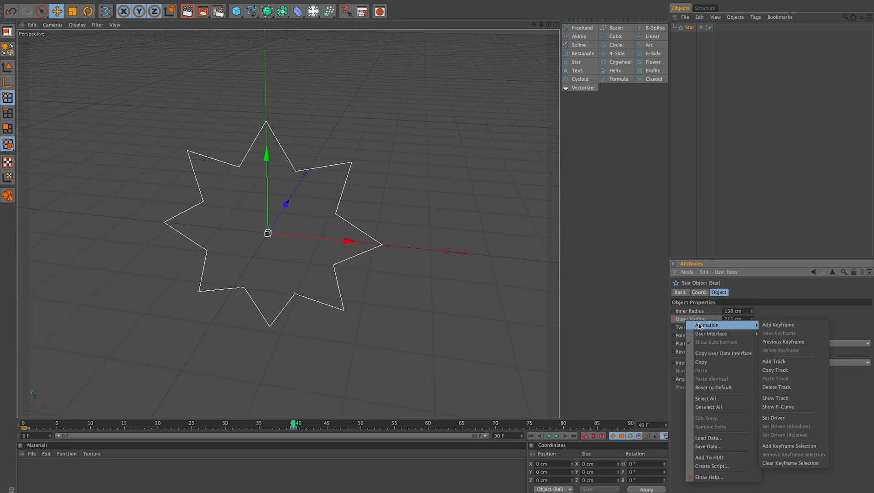
click(779, 324)
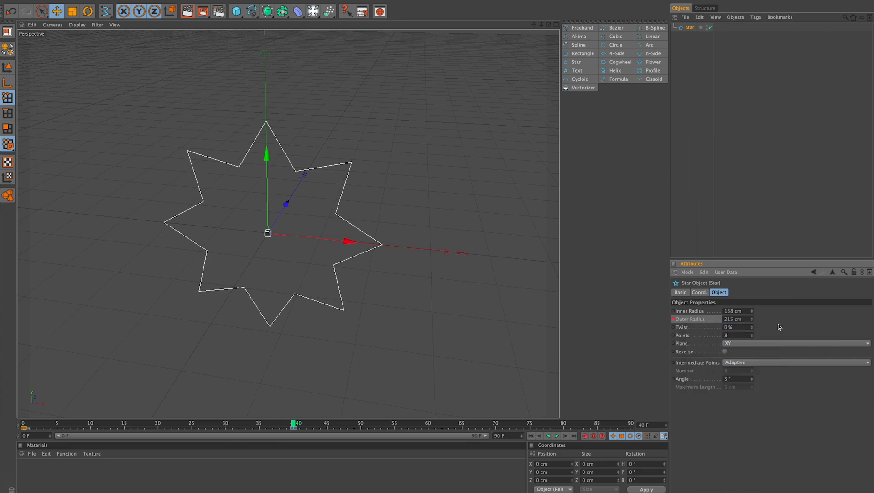
click(752, 319)
drag(754, 321, 754, 320)
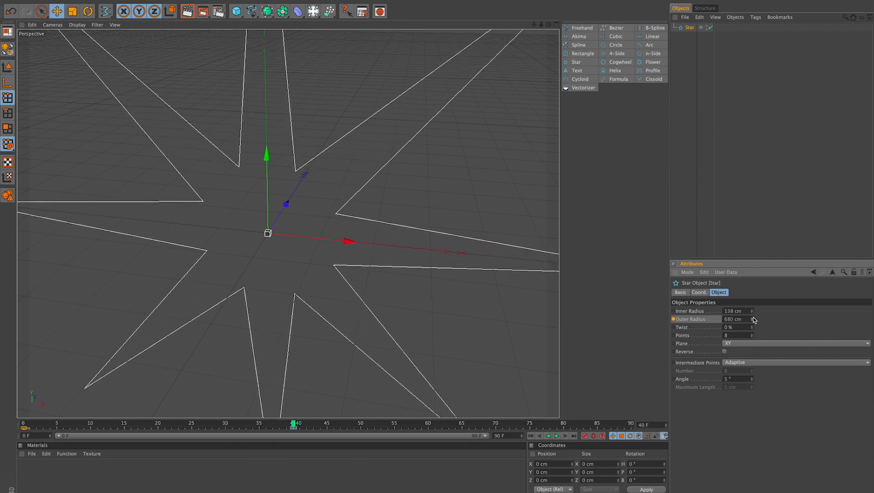
right_click(683, 321)
mouse_move(693, 324)
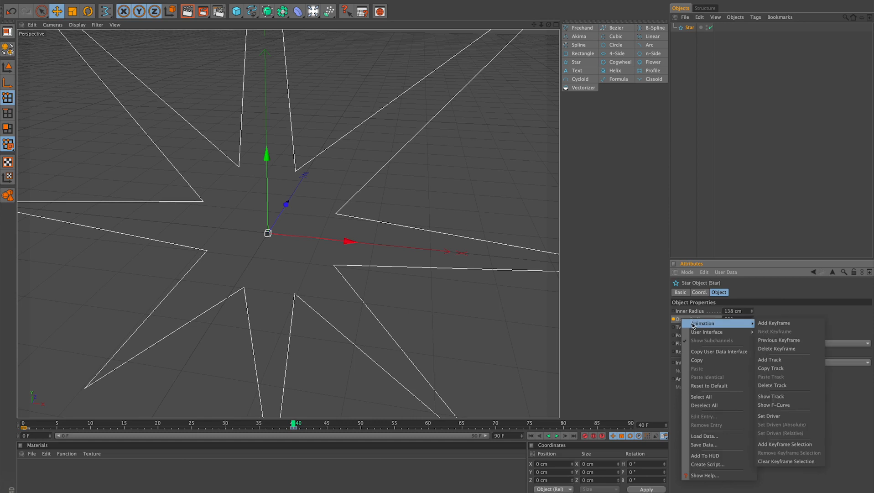
click(788, 323)
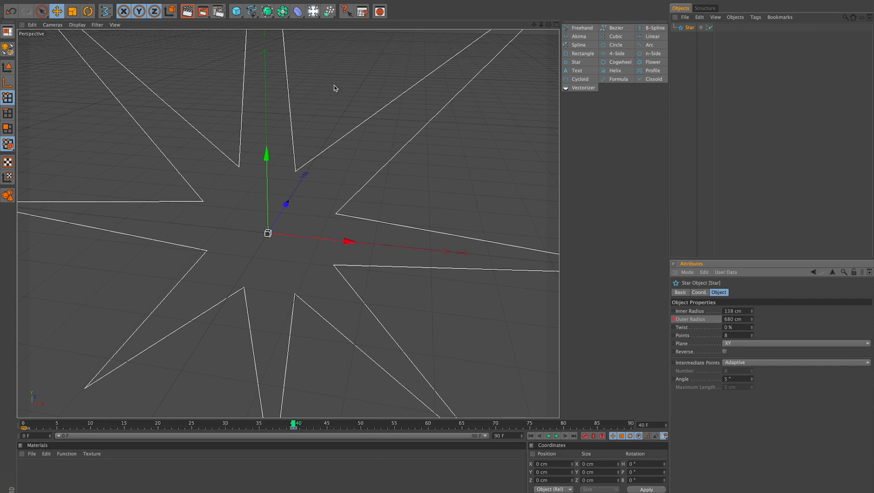
Step: Play the star's radius animation from the first frame and stop the playback
click(531, 435)
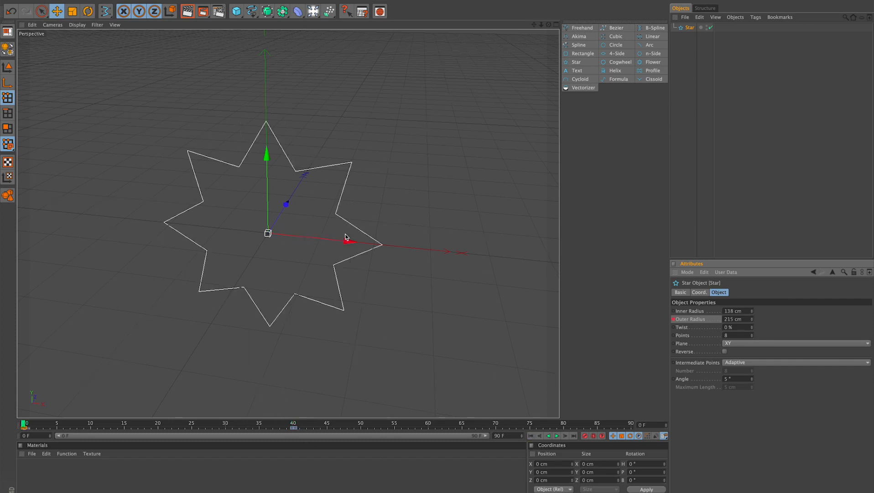
click(556, 435)
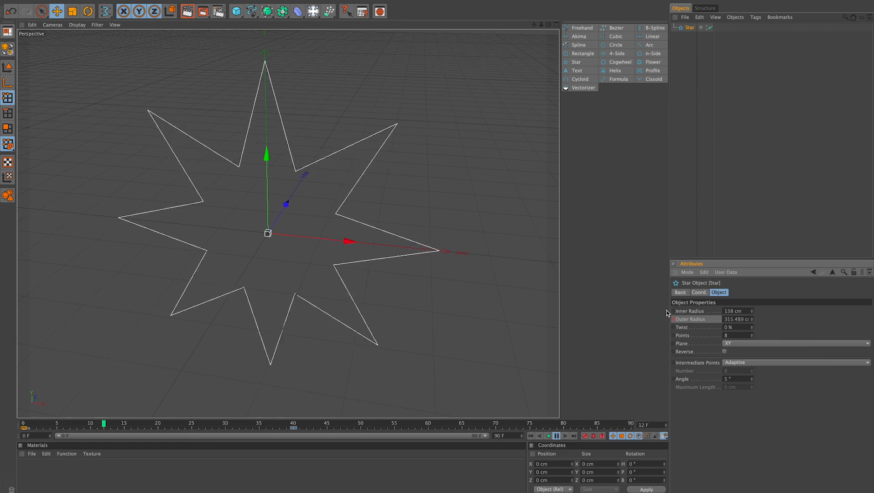
click(556, 437)
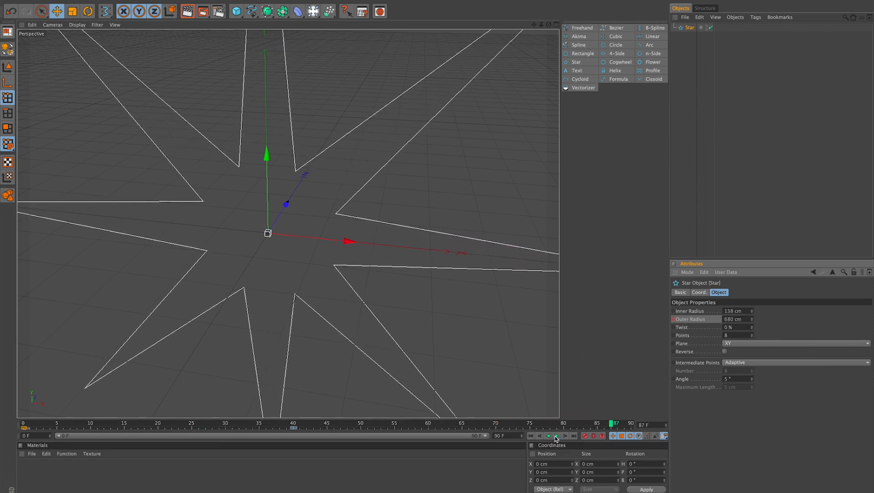
Step: Delete the Outer Radius animation track and the keys at frame 40
right_click(679, 320)
mouse_move(688, 326)
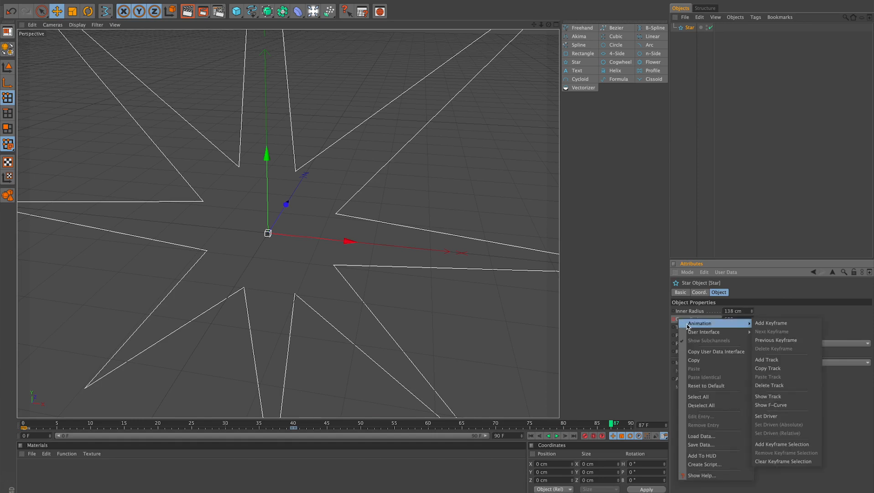
click(776, 385)
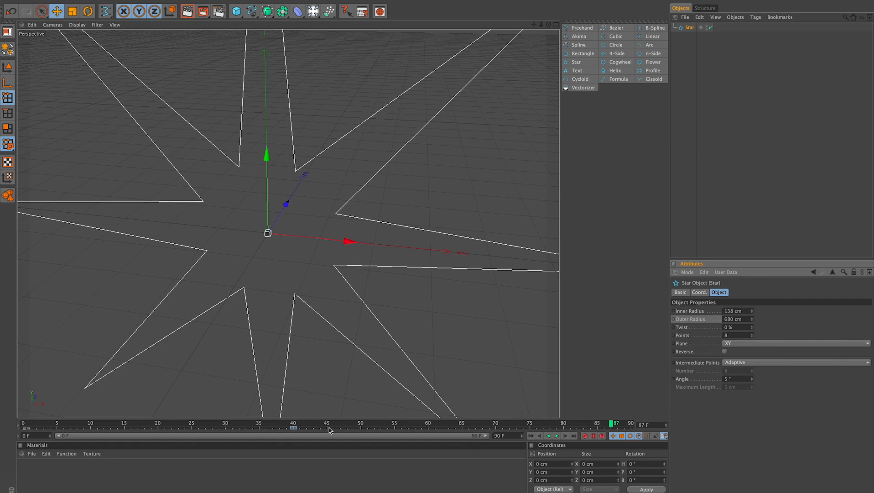
click(295, 429)
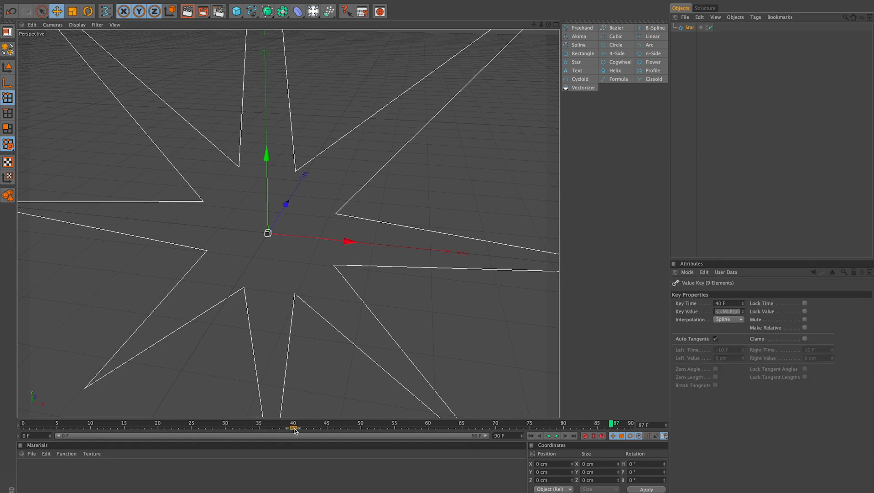
right_click(294, 429)
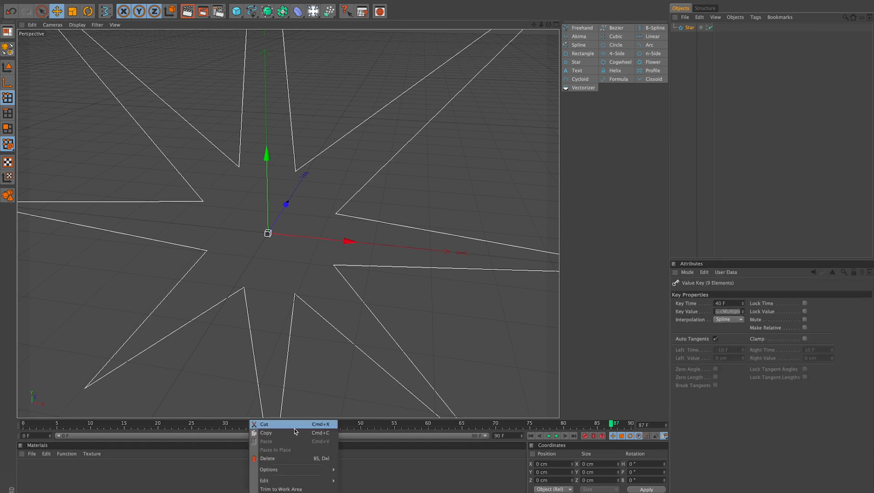
click(290, 458)
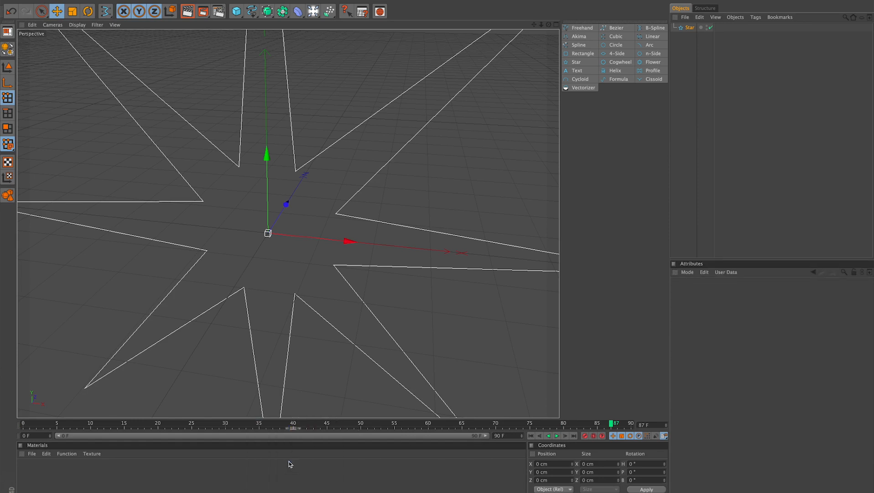
Step: Replace the star with a Text spline and enter a first name in capitals as its text
click(687, 28)
key(Delete)
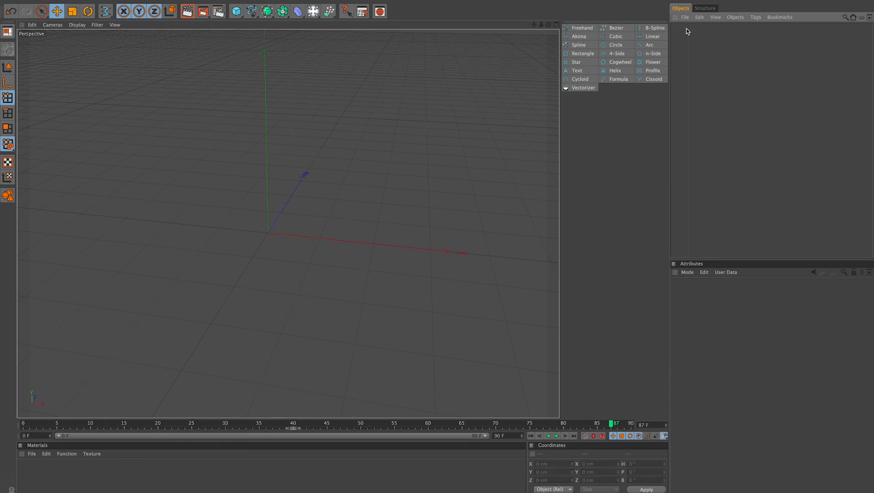
click(580, 71)
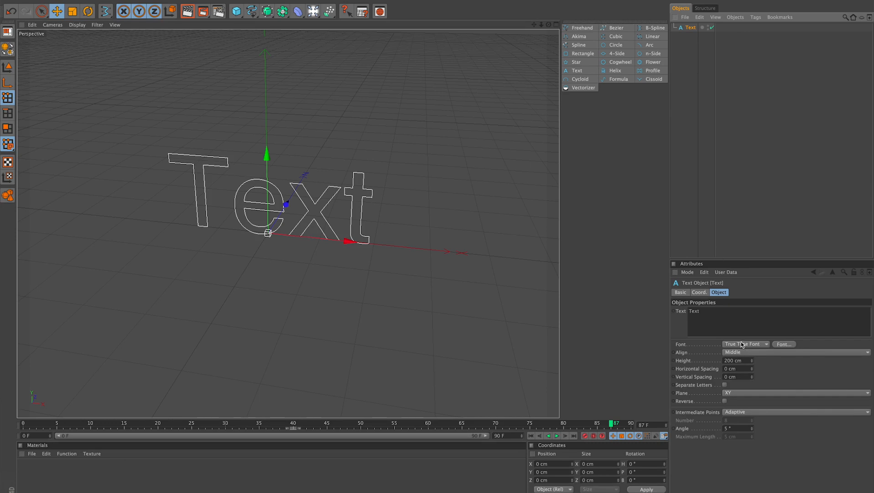
drag(718, 314, 653, 314)
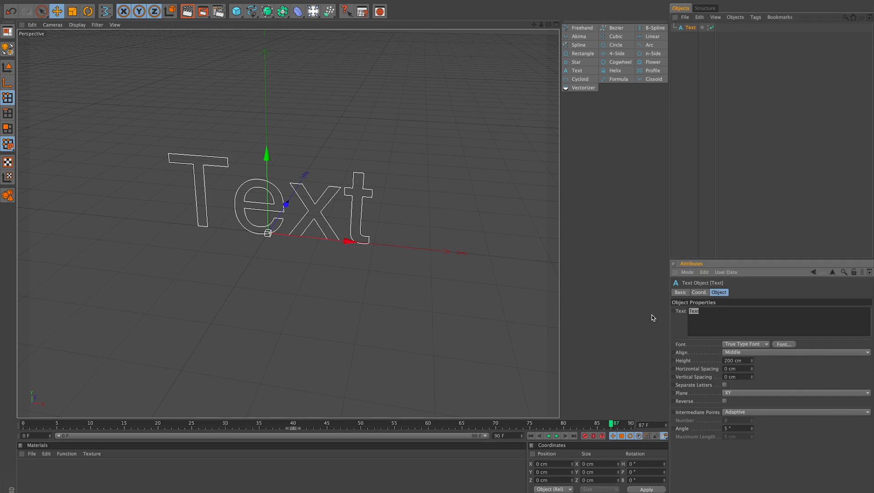
text(LANRE)
click(742, 289)
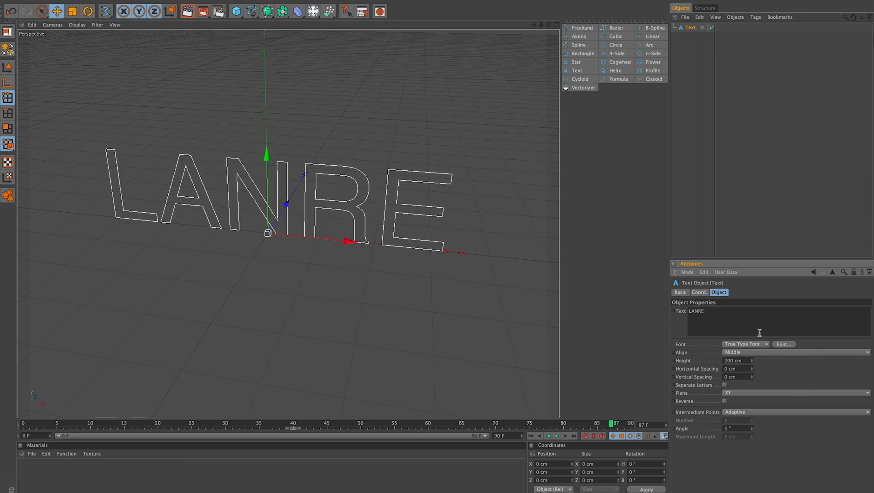
Step: Set the text spline's font to Didot with the Bold typeface
click(780, 344)
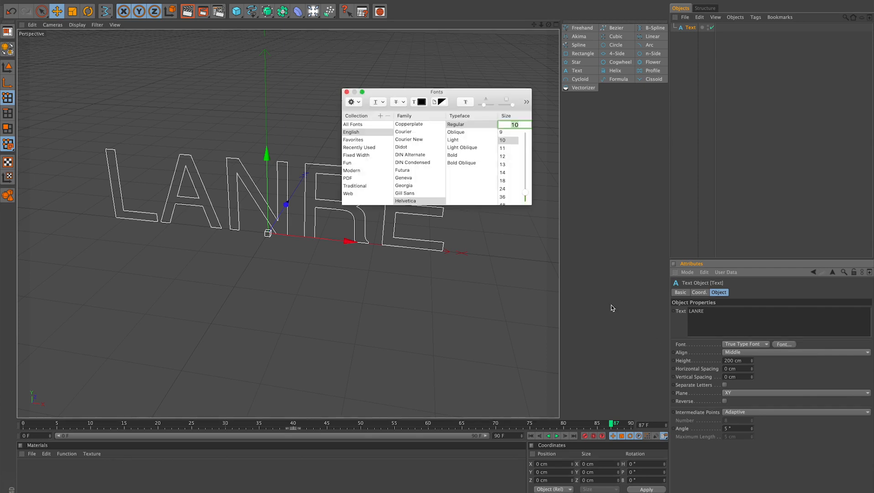
click(404, 148)
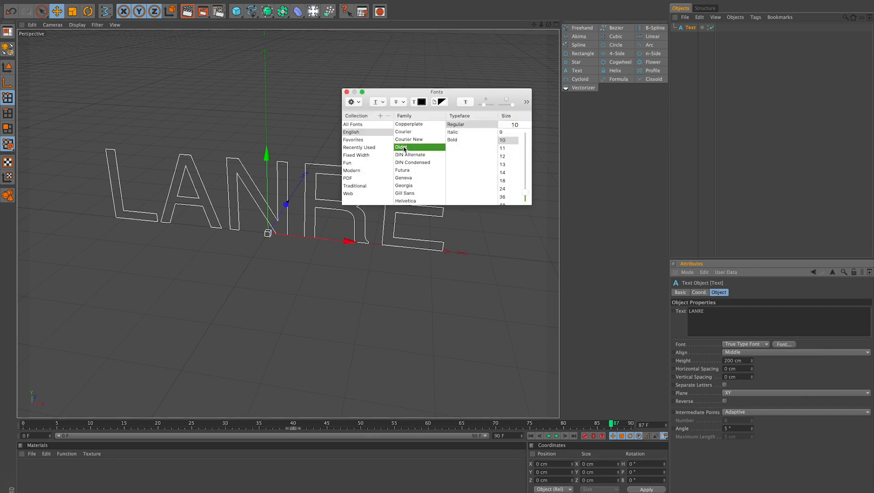
click(450, 140)
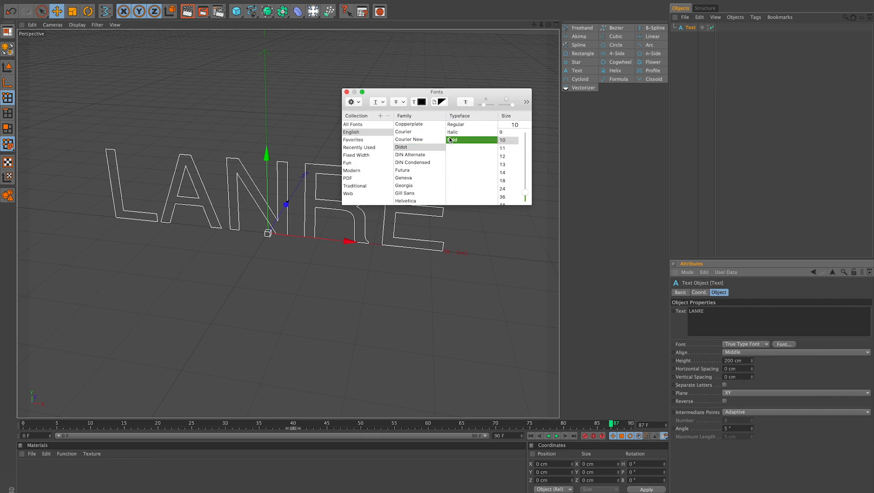
click(347, 92)
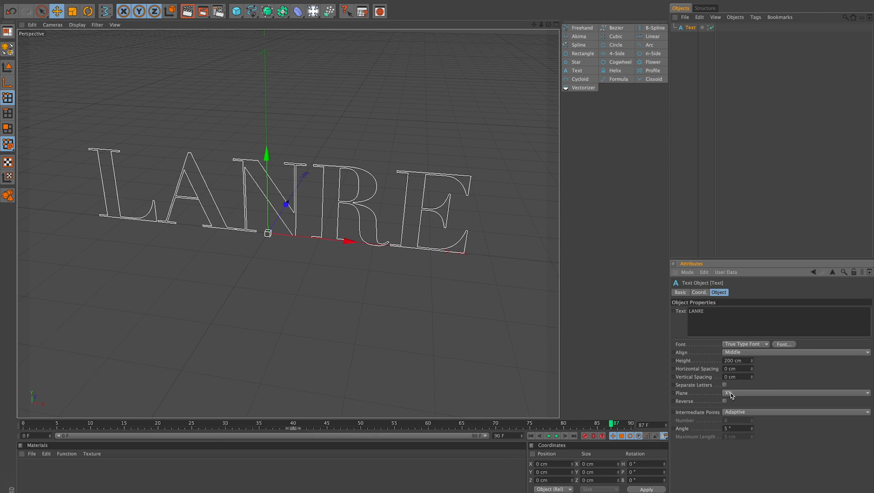
Step: Change the text spline's font to Futura with the Bold typeface and close the font chooser
click(766, 344)
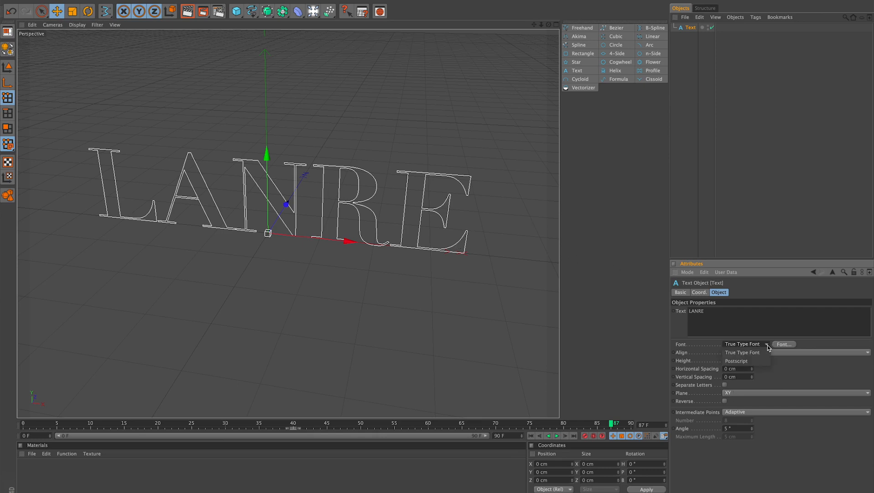
click(785, 345)
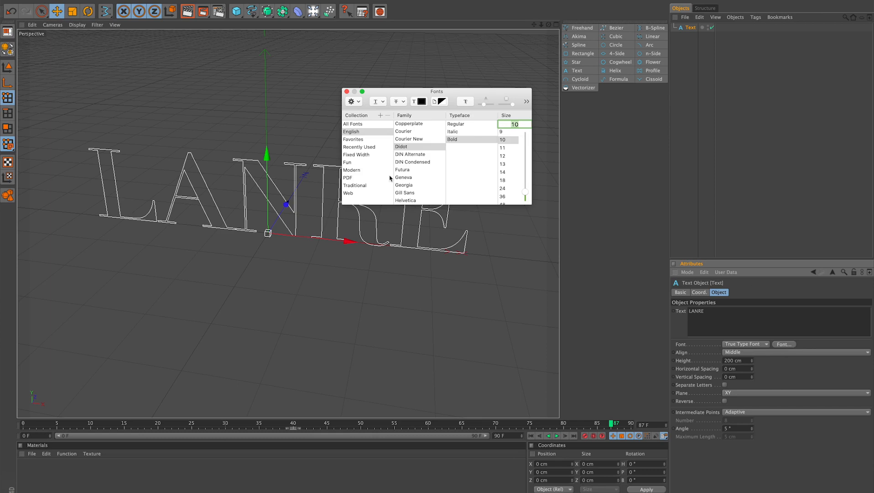
click(397, 171)
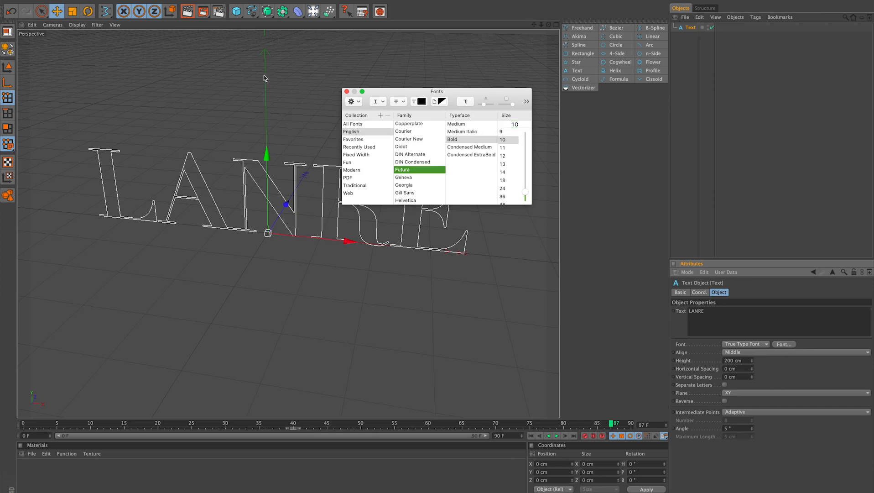
click(347, 92)
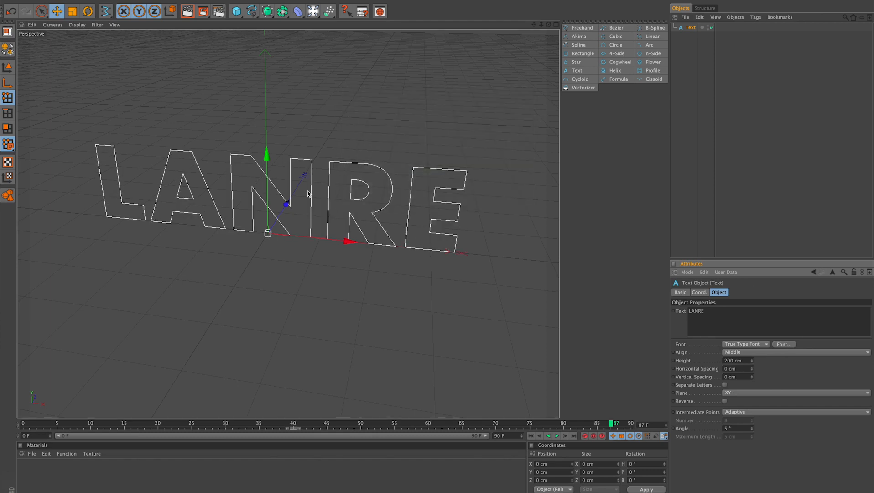
Step: Try Left alignment on the text spline and return the alignment to Middle
click(750, 355)
click(748, 359)
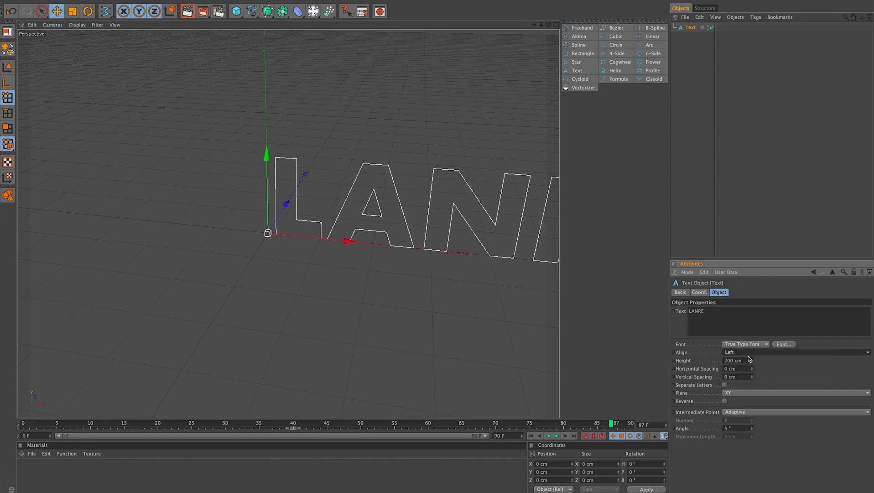
click(752, 355)
click(745, 369)
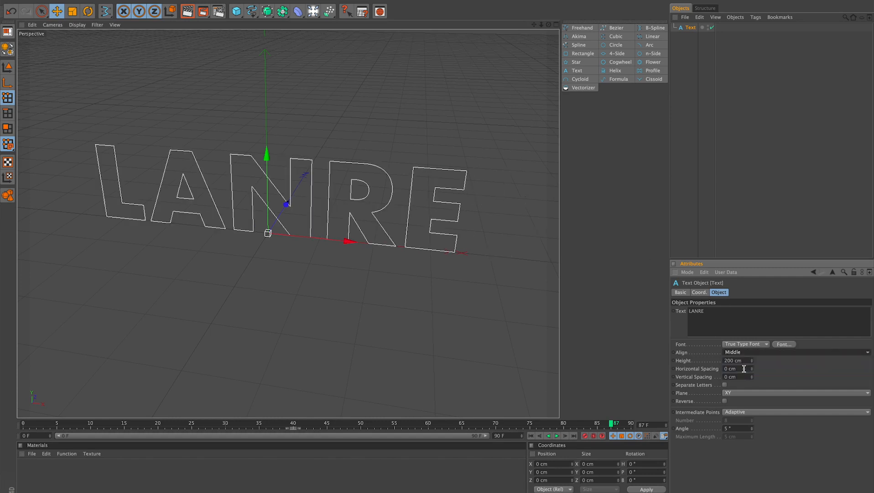
Step: Set the text spline's height to 195 cm, horizontal spacing to 6 cm and vertical spacing to 70 cm
mouse_move(749, 361)
mouse_down()
mouse_move(751, 349)
mouse_move(753, 365)
mouse_up()
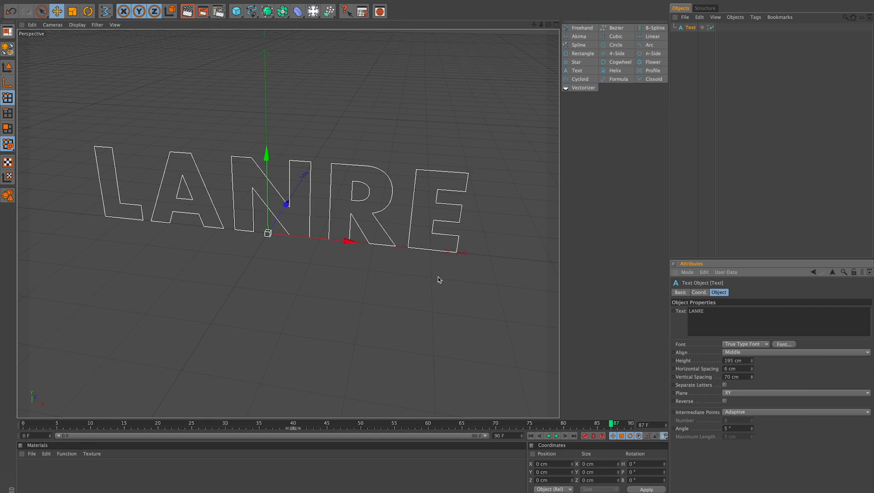
Step: Try the XZ plane for the text spline and return it to the XY plane
click(734, 392)
click(735, 418)
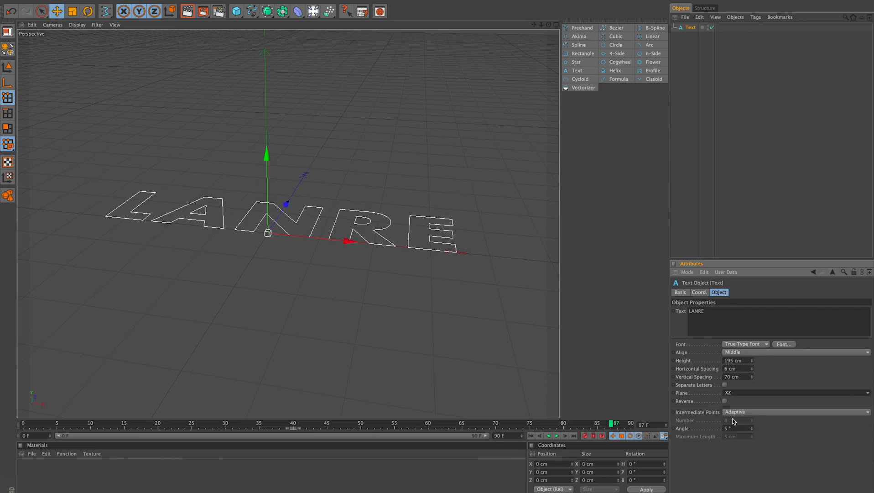
click(735, 402)
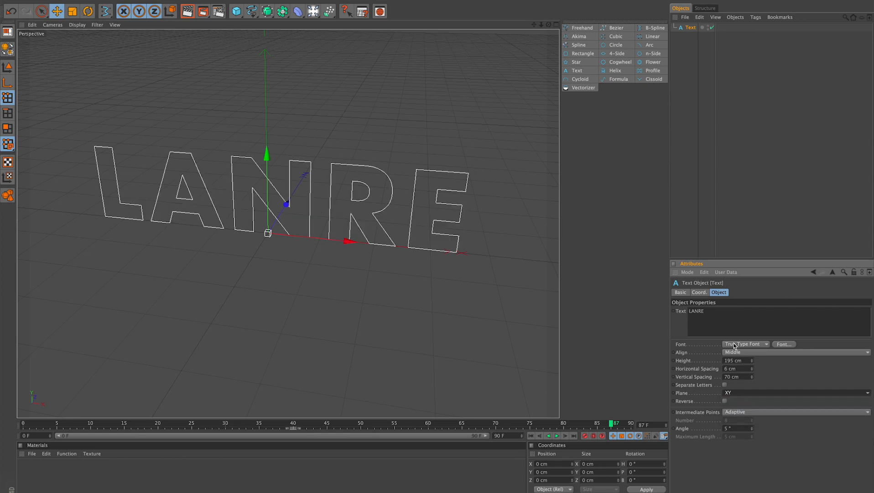
Step: Look through the text spline's coordinate and basic properties, return to its object properties and select the spline
click(699, 293)
click(681, 292)
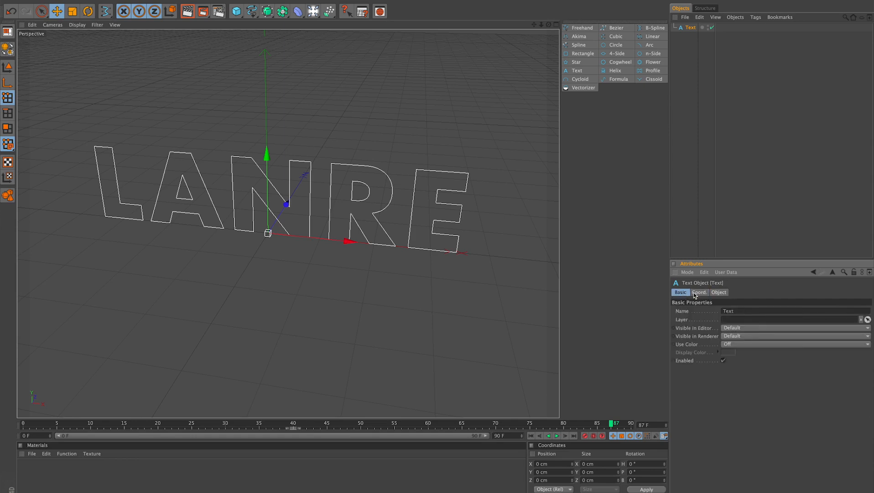
click(720, 293)
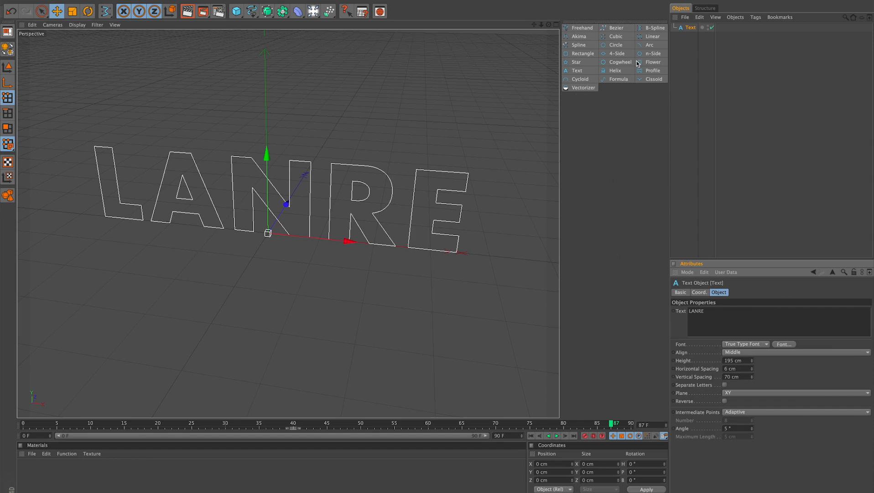
click(690, 28)
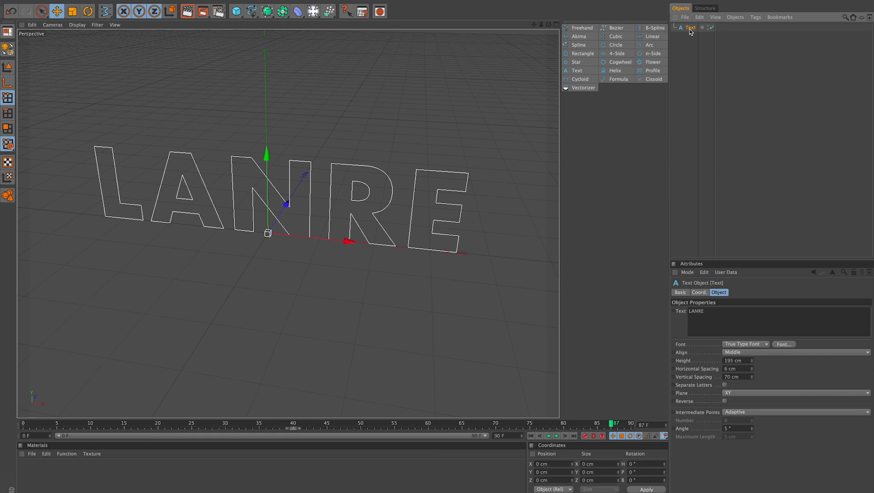